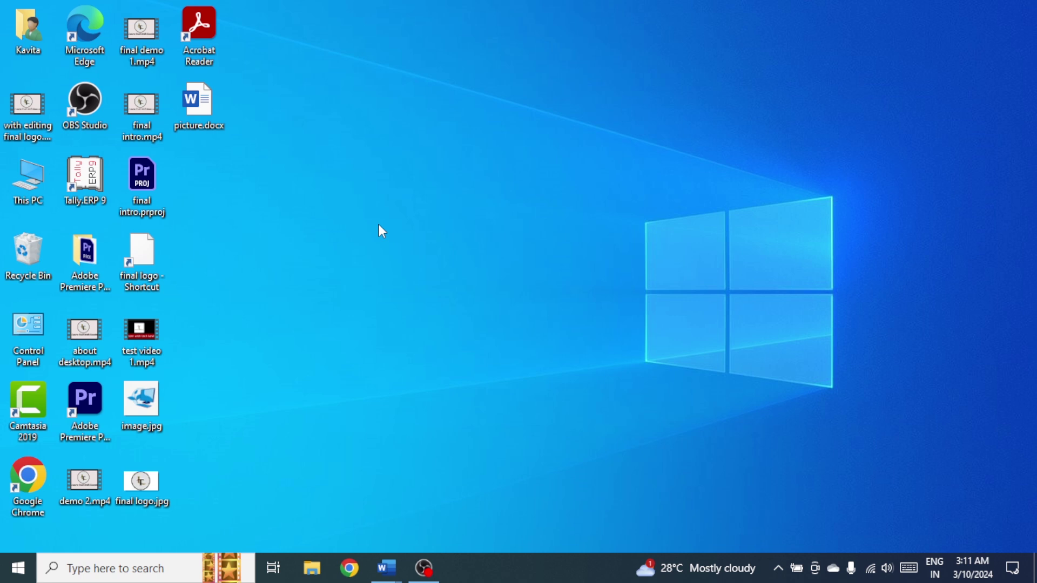
Step: Switch to the Computer Fundamental document in Word and insert a footnote at the term "Slide Rule:" on page 2
{"action": "left_click", "coordinate": [415, 519]}
{"action": "scroll", "coordinate": [392, 351], "scroll_direction": "down", "scroll_amount": 1}
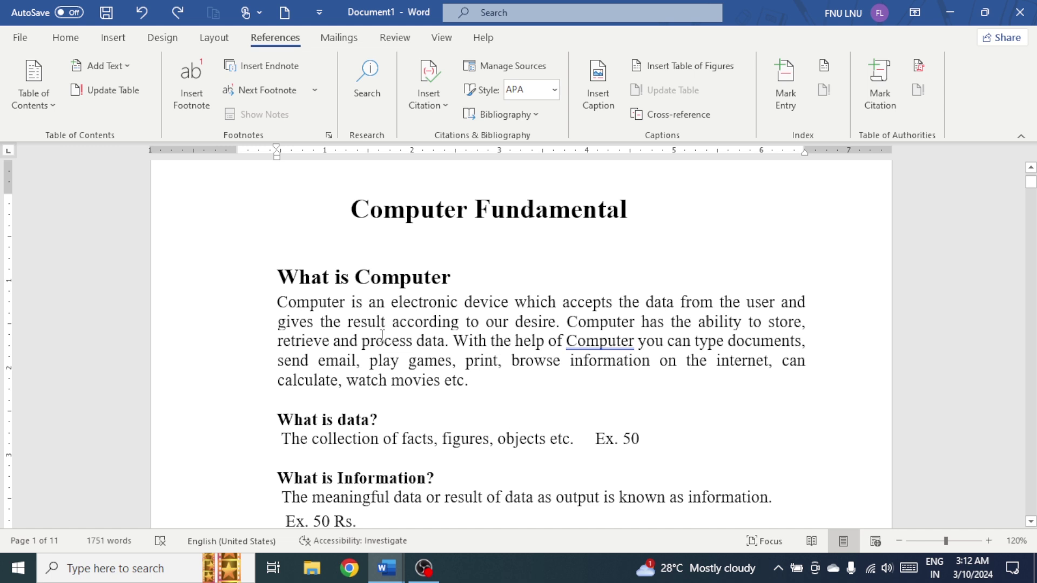
{"action": "scroll", "coordinate": [388, 346], "scroll_direction": "down", "scroll_amount": 2}
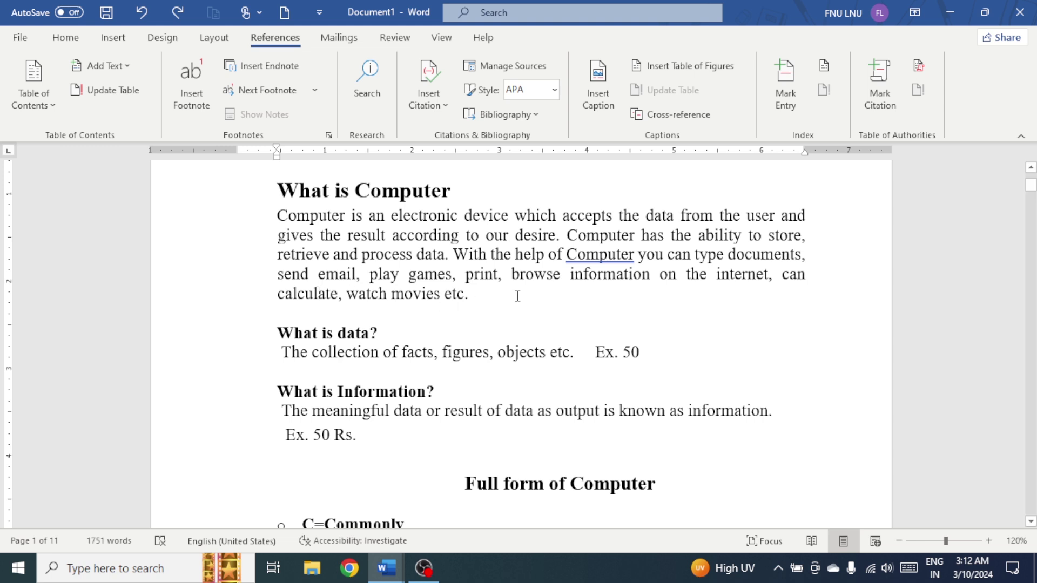
{"action": "scroll", "coordinate": [521, 308], "scroll_direction": "down", "scroll_amount": 10}
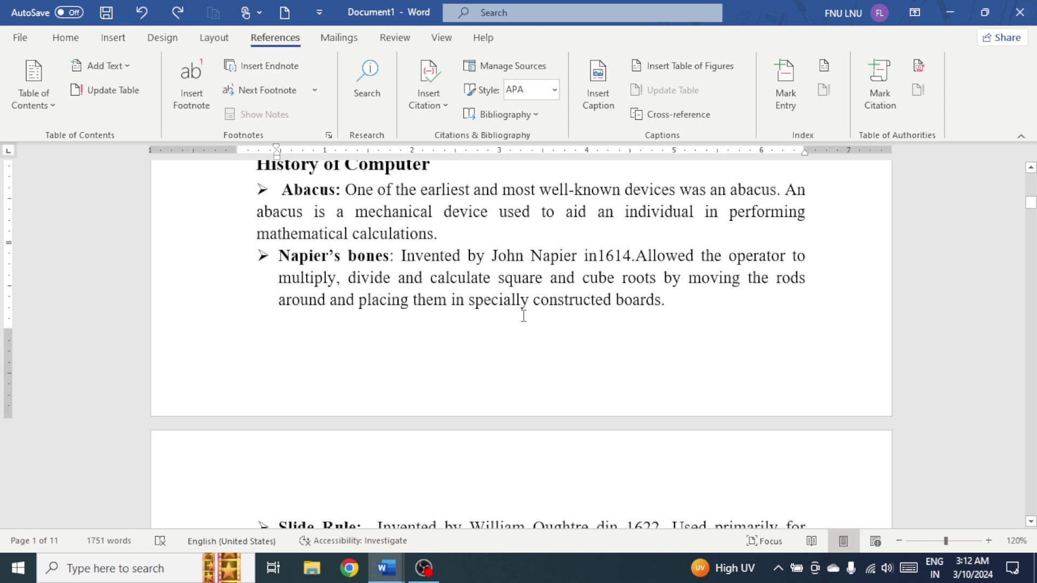
{"action": "scroll", "coordinate": [523, 316], "scroll_direction": "up", "scroll_amount": 1}
{"action": "scroll", "coordinate": [521, 315], "scroll_direction": "down", "scroll_amount": 6}
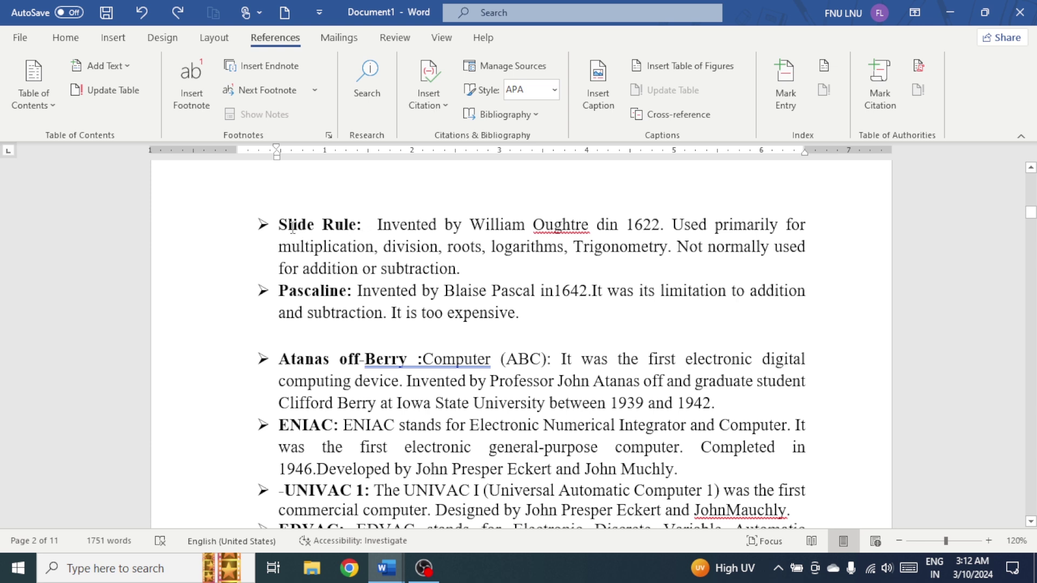
{"action": "left_click_drag", "start_coordinate": [279, 226], "coordinate": [362, 226]}
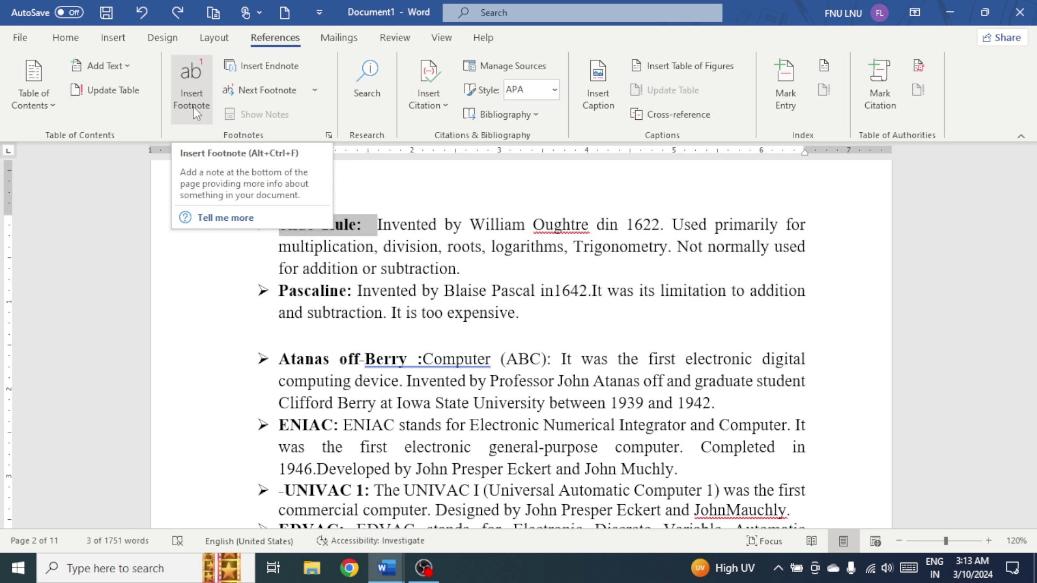
{"action": "left_click", "coordinate": [195, 86]}
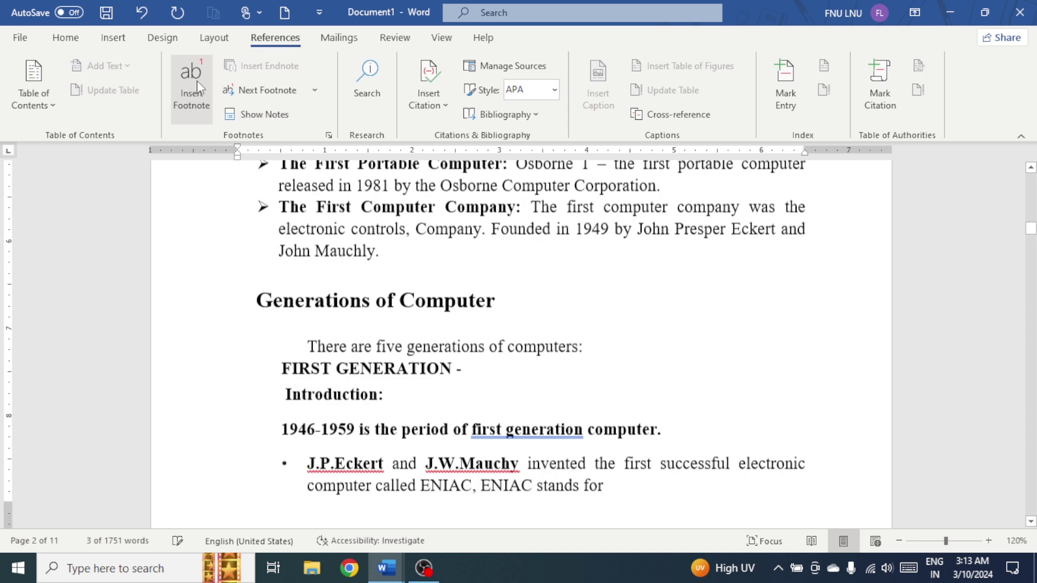
Step: Enter "It is based on Napier's ideas." as the text of the new footnote at the end of page 2
{"action": "scroll", "coordinate": [443, 381], "scroll_direction": "down", "scroll_amount": 2}
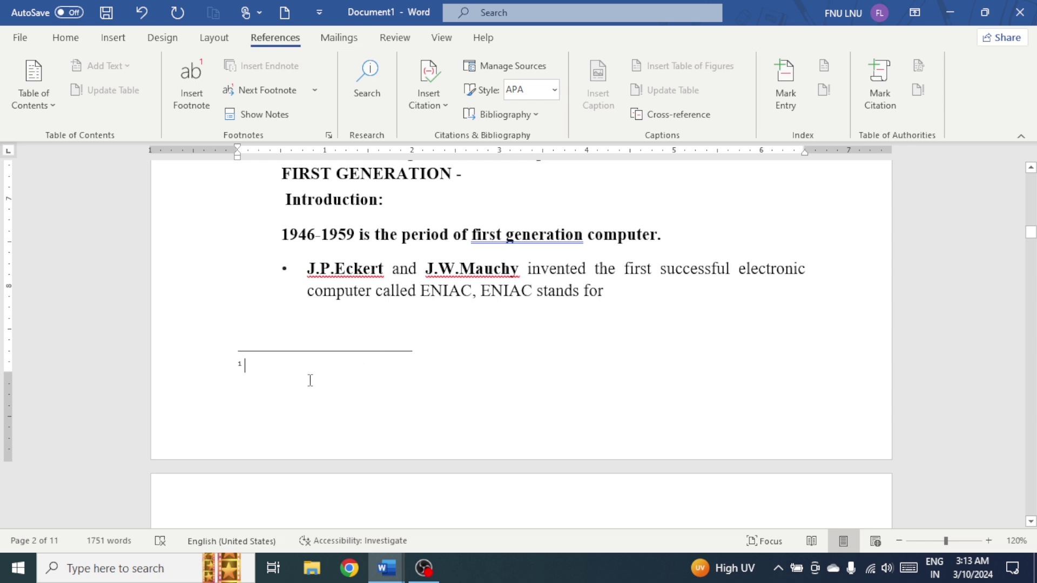
{"action": "scroll", "coordinate": [310, 380], "scroll_direction": "up", "scroll_amount": 15}
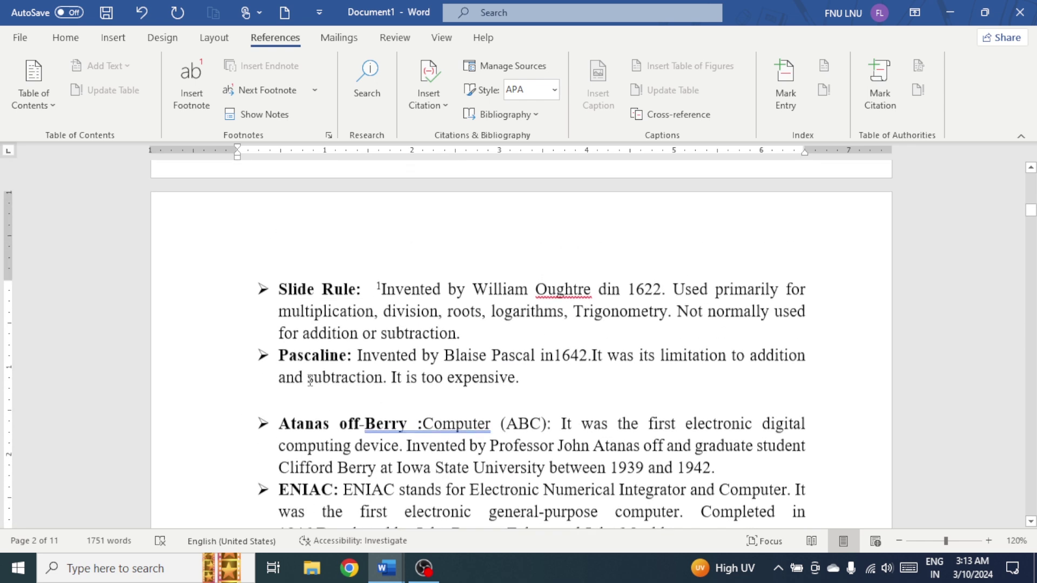
{"action": "scroll", "coordinate": [337, 395], "scroll_direction": "down", "scroll_amount": 12}
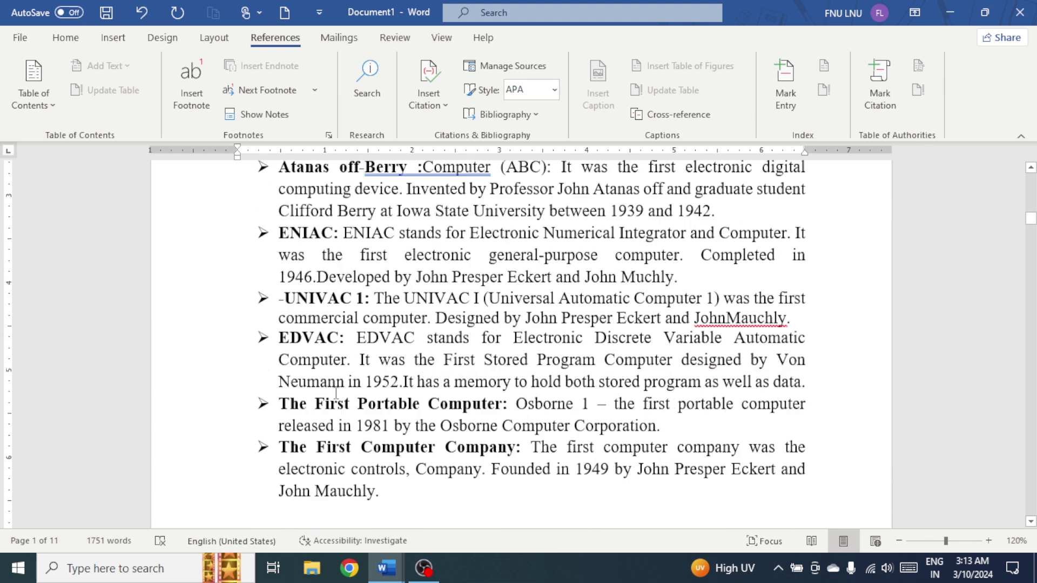
{"action": "scroll", "coordinate": [336, 395], "scroll_direction": "down", "scroll_amount": 5}
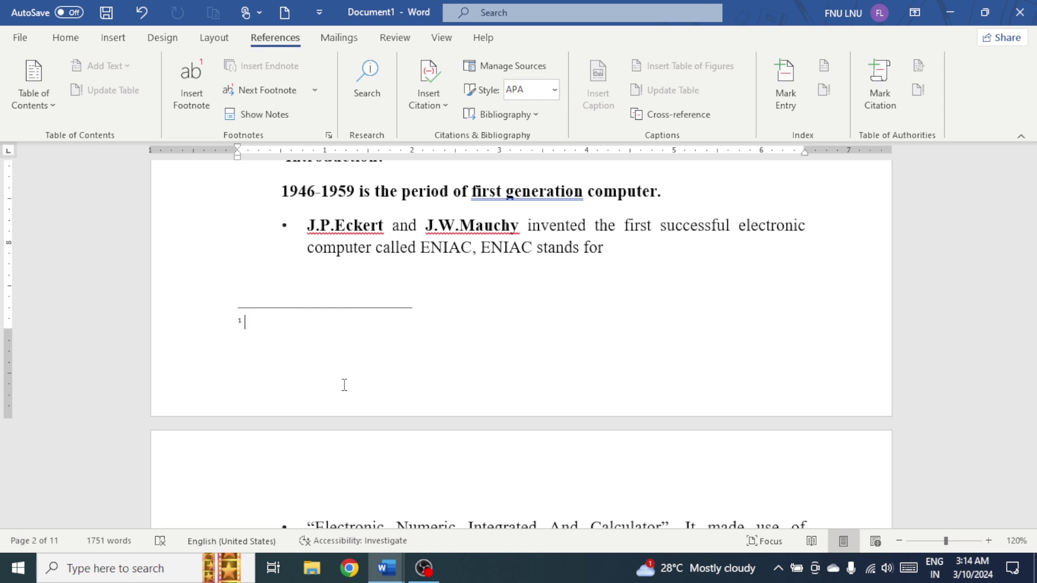
{"action": "type", "text": "It is a"}
{"action": "key", "text": "BackSpace"}
{"action": "type", "text": "based on Napier's"}
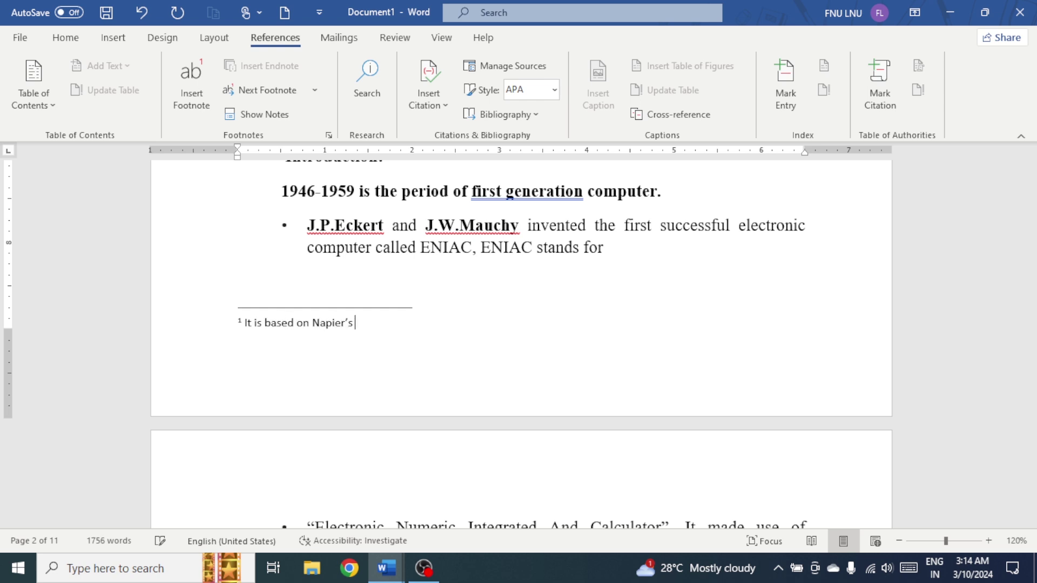
{"action": "type", "text": " ideas."}
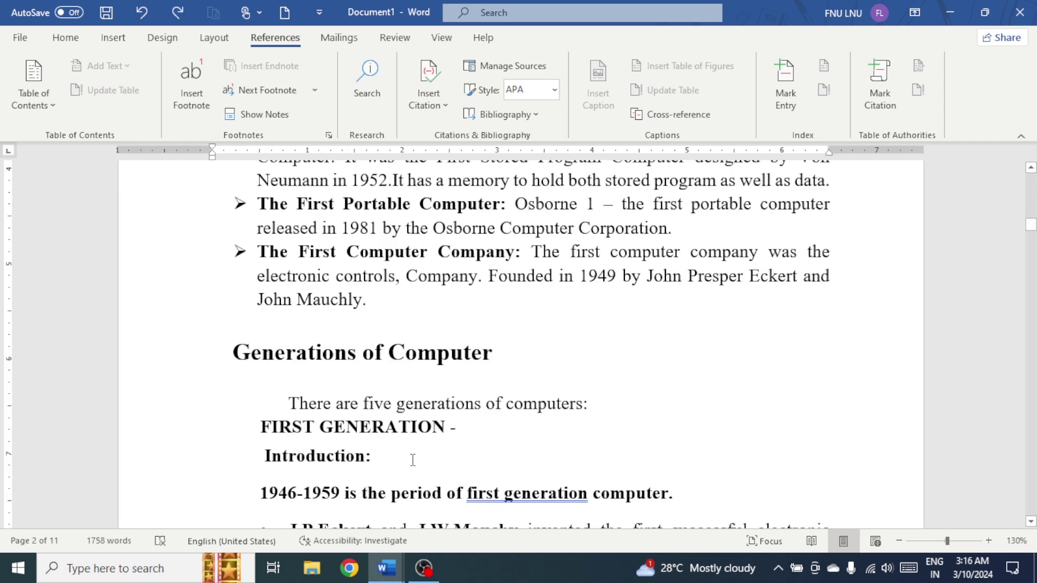
Step: Check the footnote reference mark beside Slide Rule and the matching note at the end of page 2
{"action": "scroll", "coordinate": [413, 459], "scroll_direction": "up", "scroll_amount": 8}
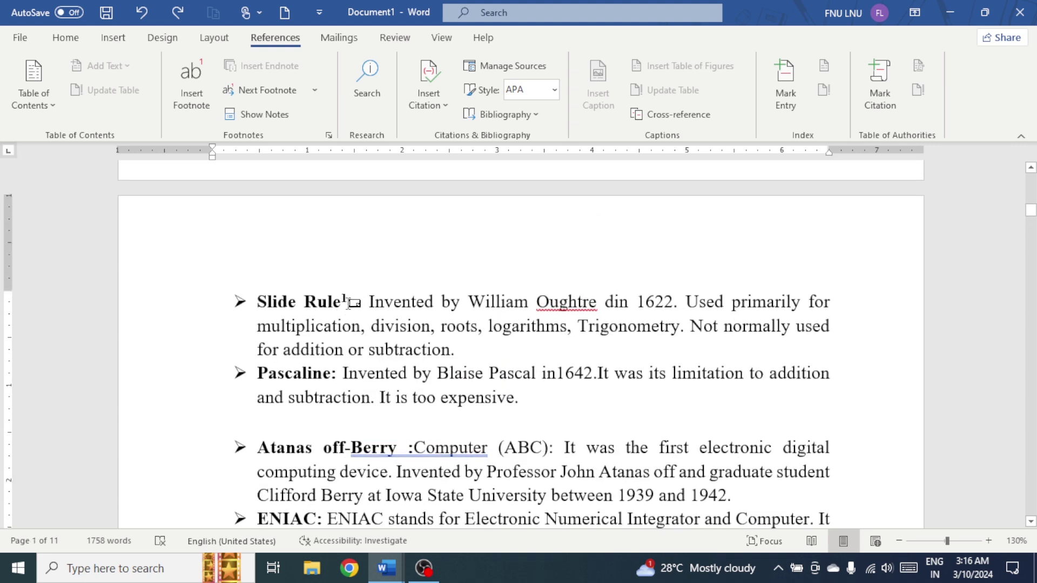
{"action": "mouse_move", "coordinate": [344, 299]}
{"action": "scroll", "coordinate": [375, 387], "scroll_direction": "up", "scroll_amount": 2}
{"action": "scroll", "coordinate": [376, 387], "scroll_direction": "down", "scroll_amount": 5}
{"action": "left_click", "coordinate": [413, 259]}
{"action": "scroll", "coordinate": [460, 413], "scroll_direction": "down", "scroll_amount": 10}
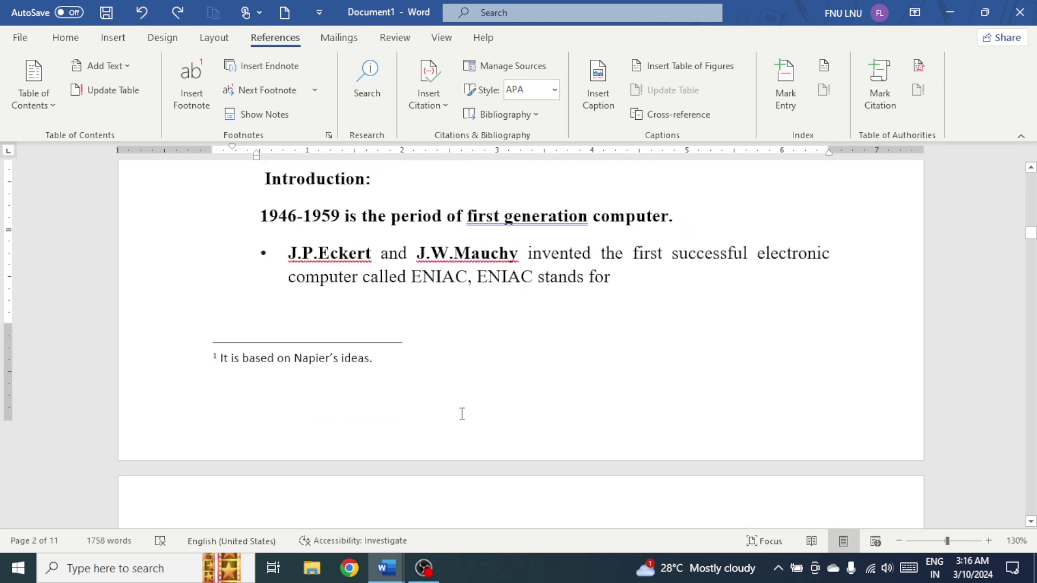
Step: Insert an endnote at the word ENIAC in the "Few Examples are:" list on page 3
{"action": "scroll", "coordinate": [460, 413], "scroll_direction": "down", "scroll_amount": 8}
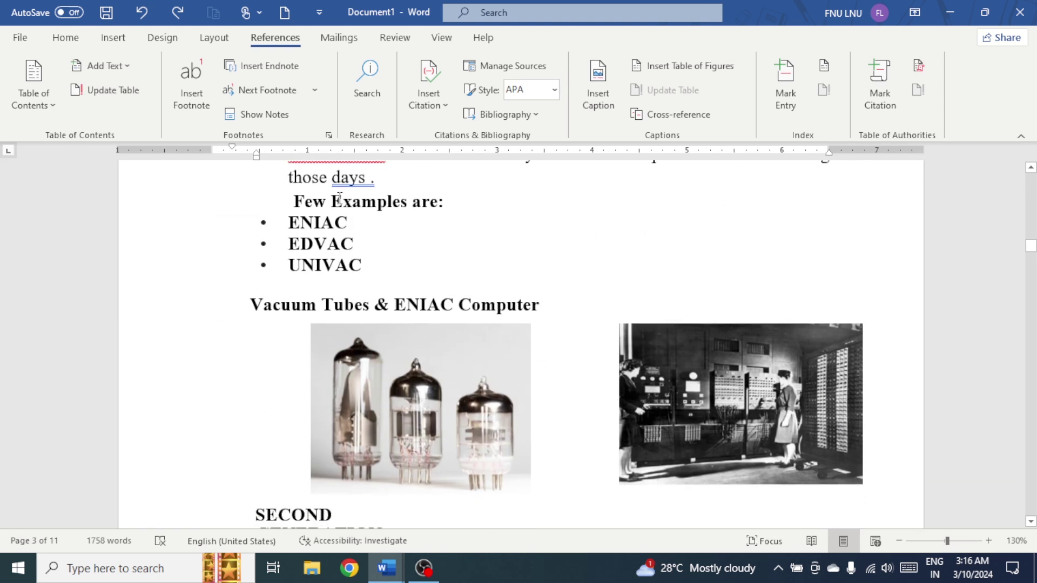
{"action": "left_click_drag", "start_coordinate": [288, 223], "coordinate": [352, 221]}
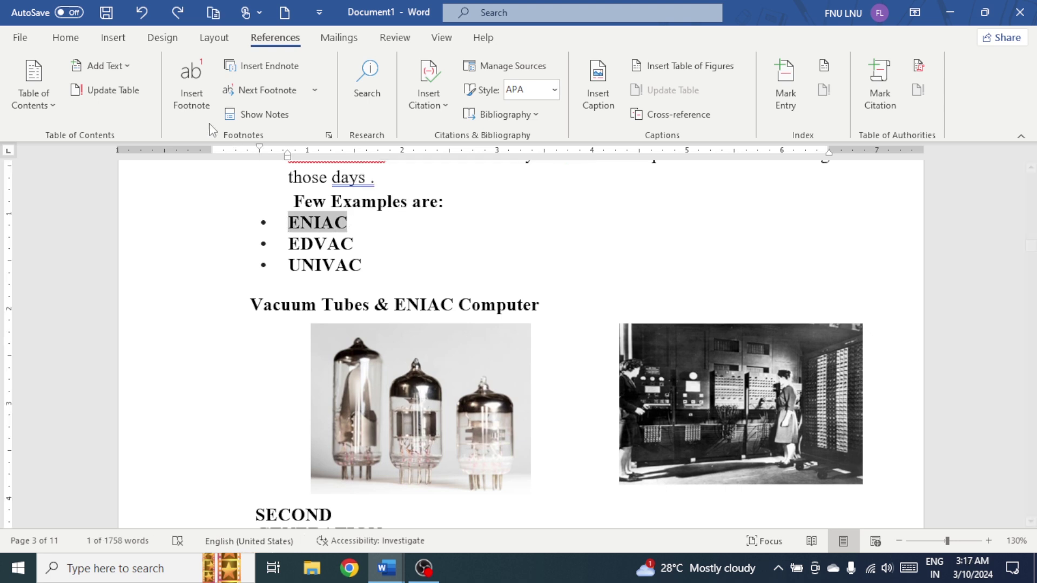
{"action": "left_click", "coordinate": [278, 72]}
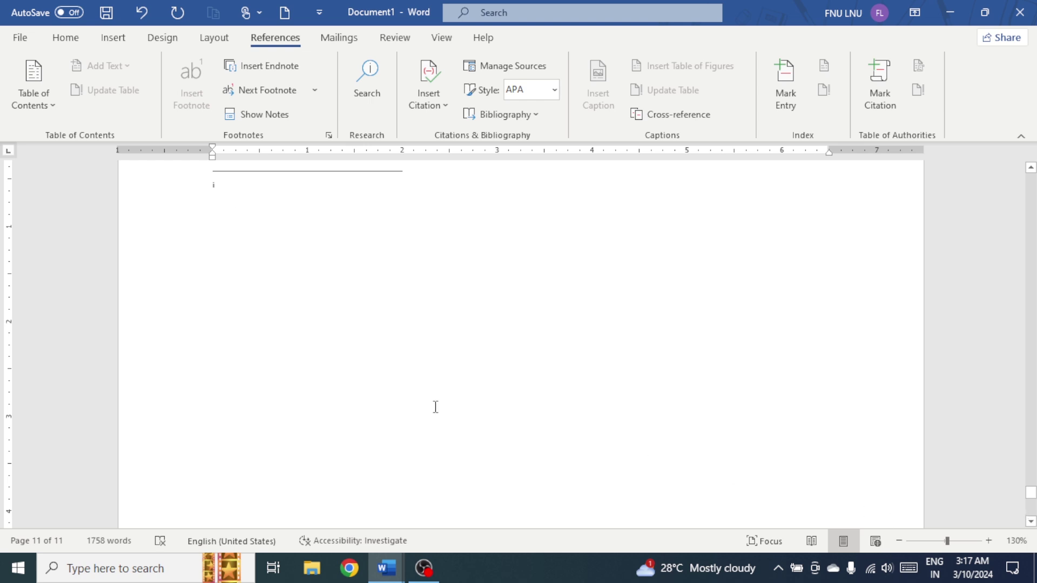
Step: Enter "Electronic Numeric Integrated and Calculator." as the endnote text on the document's last page
{"action": "scroll", "coordinate": [332, 346], "scroll_direction": "up", "scroll_amount": 10}
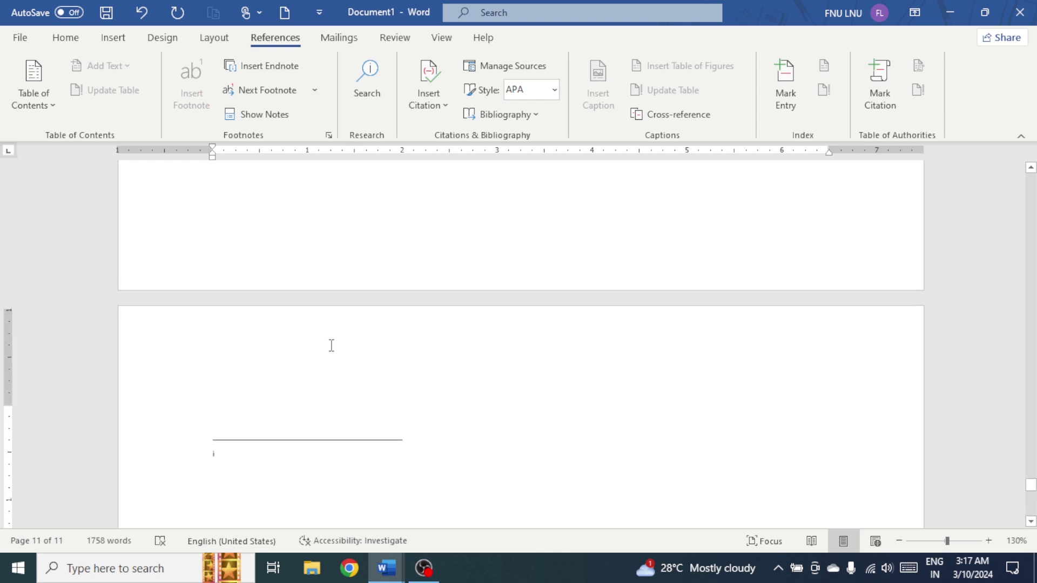
{"action": "scroll", "coordinate": [345, 334], "scroll_direction": "down", "scroll_amount": 3}
{"action": "scroll", "coordinate": [347, 332], "scroll_direction": "down", "scroll_amount": 8}
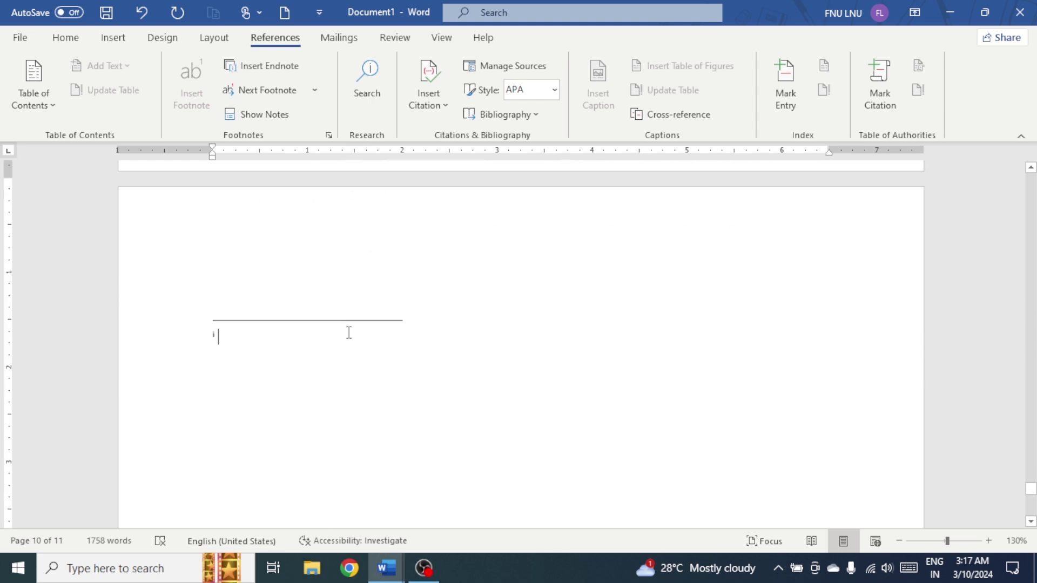
{"action": "scroll", "coordinate": [348, 331], "scroll_direction": "up", "scroll_amount": 2}
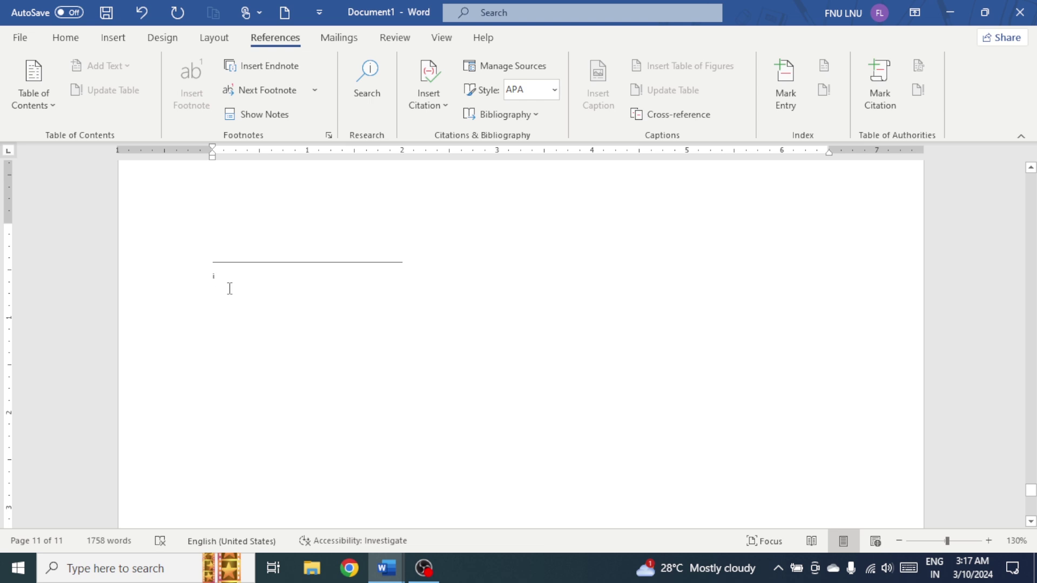
{"action": "type", "text": "Stand"}
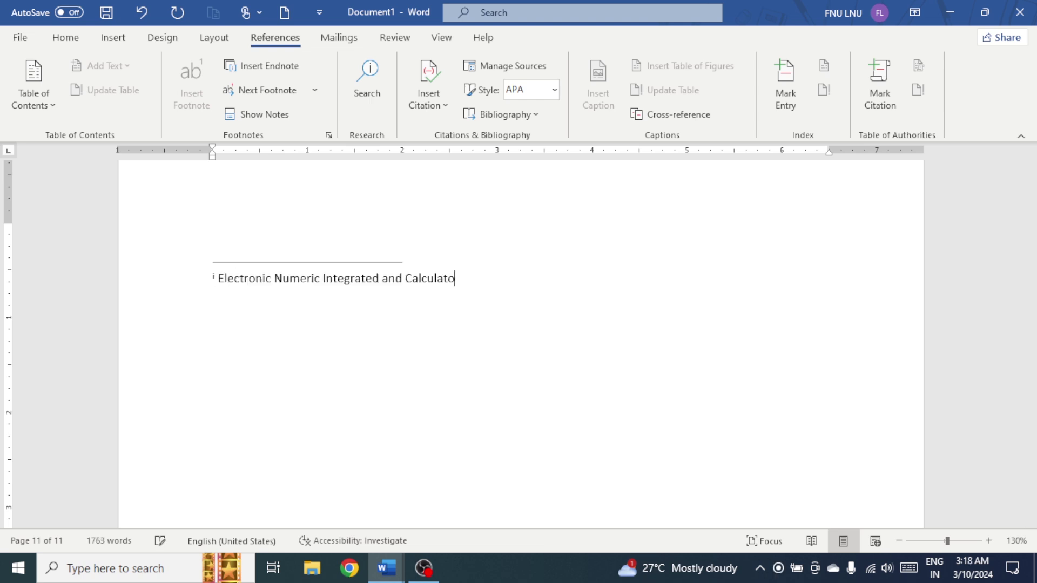
{"action": "type", "text": "r."}
Step: Return to the ENIAC list item on page 3 and examine its endnote reference mark at 190% zoom
{"action": "scroll", "coordinate": [425, 296], "scroll_direction": "up", "scroll_amount": 15}
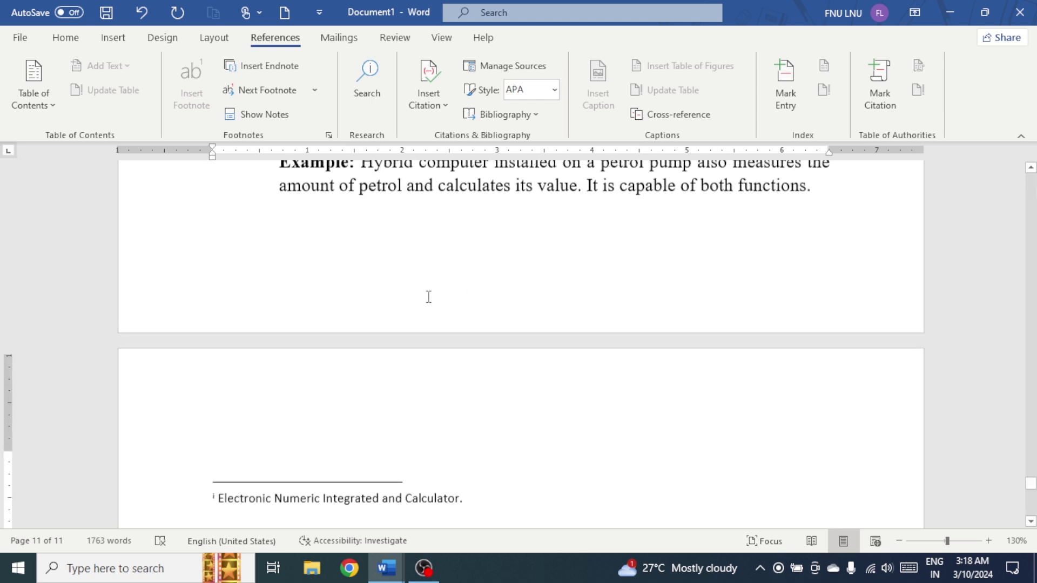
{"action": "scroll", "coordinate": [428, 297], "scroll_direction": "up", "scroll_amount": 15}
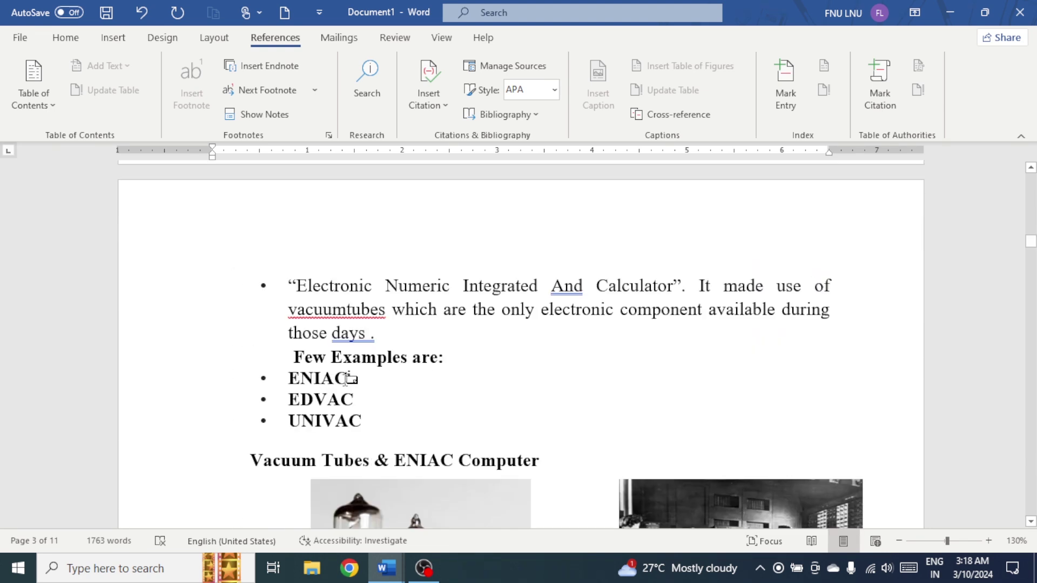
{"action": "scroll", "coordinate": [384, 400], "scroll_direction": "up", "scroll_amount": 6, "text": "ctrl"}
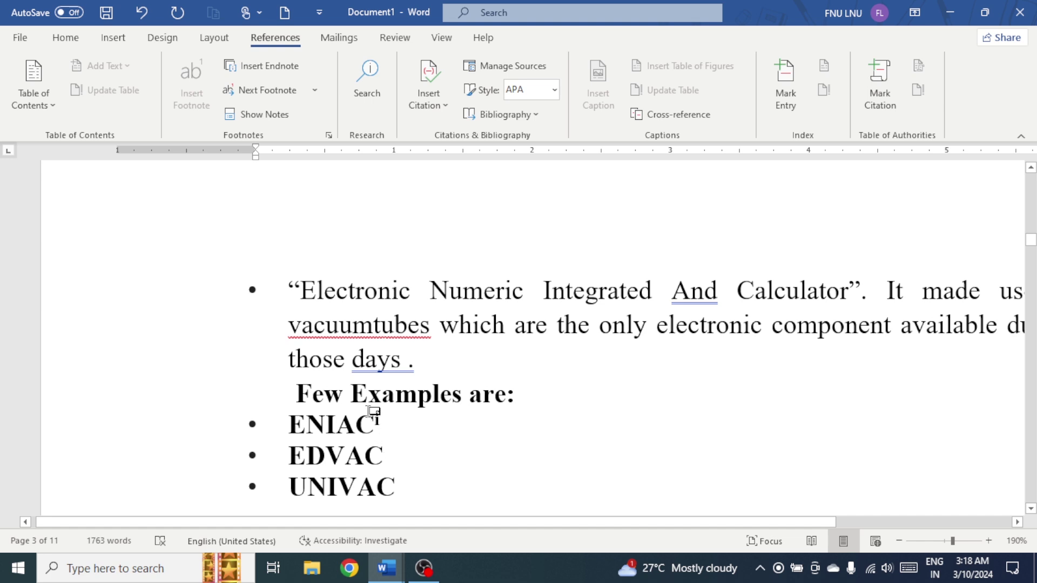
{"action": "mouse_move", "coordinate": [377, 423]}
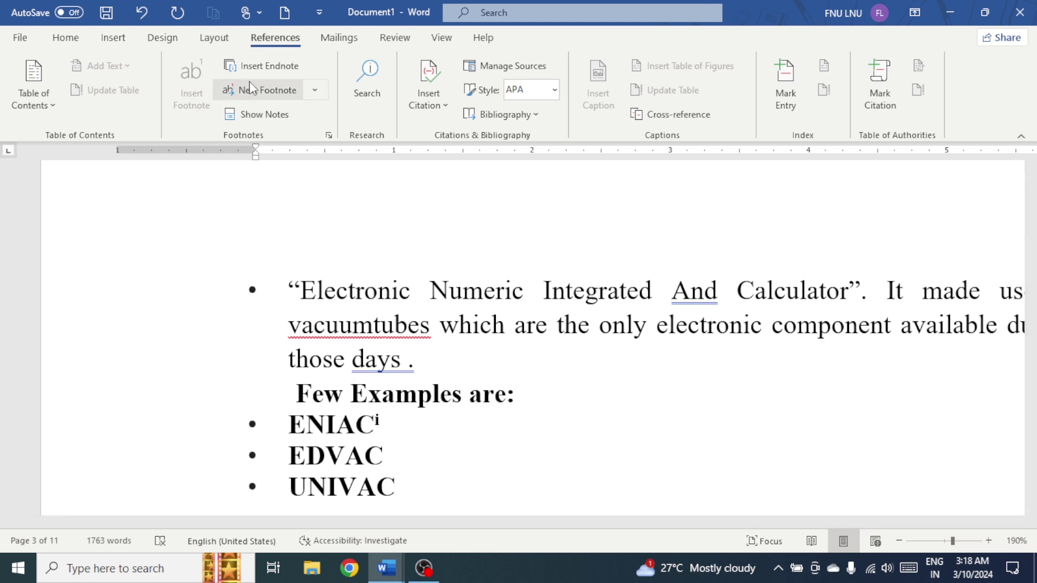
Step: Place the cursor in the first bullet on page 3 and review the choices for moving between footnotes and endnotes
{"action": "left_click", "coordinate": [279, 100]}
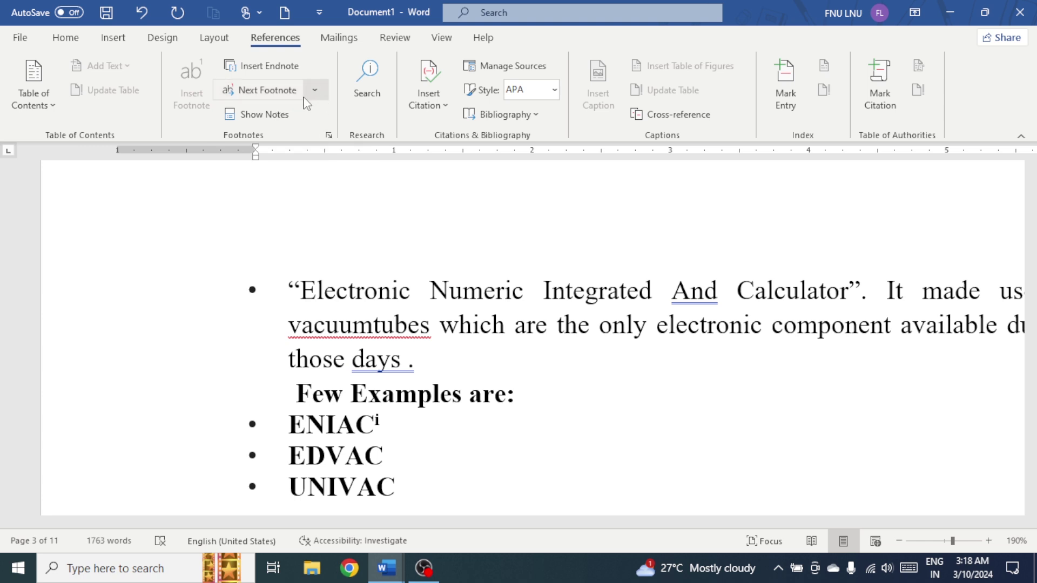
{"action": "left_click", "coordinate": [303, 297]}
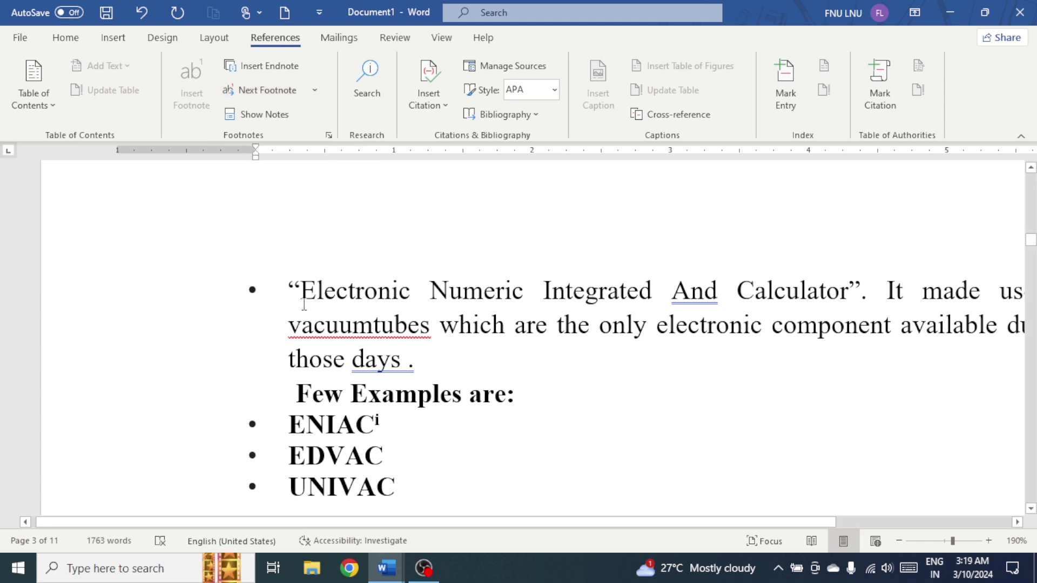
{"action": "left_click", "coordinate": [317, 92]}
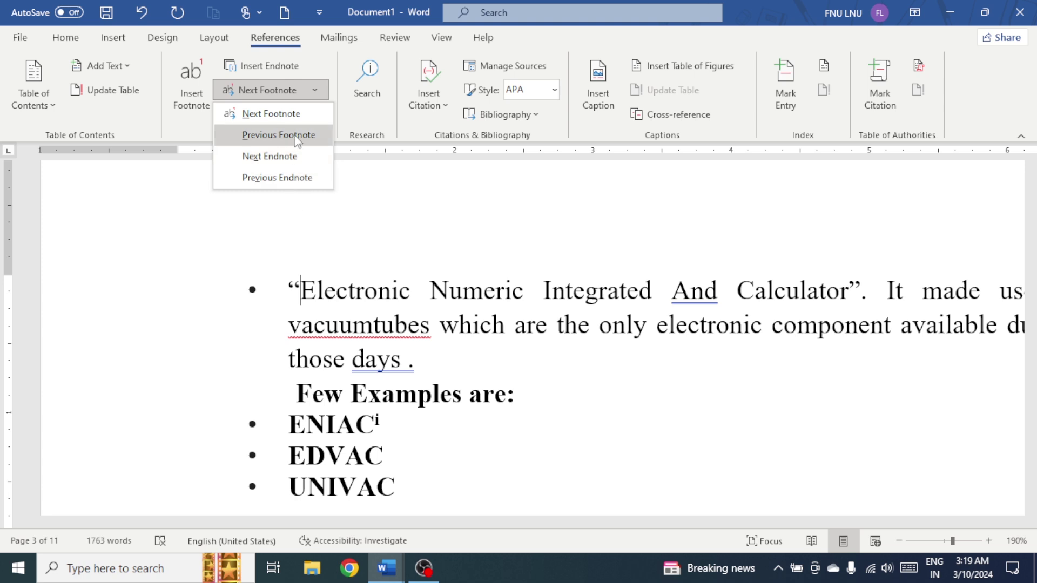
{"action": "left_click", "coordinate": [302, 113]}
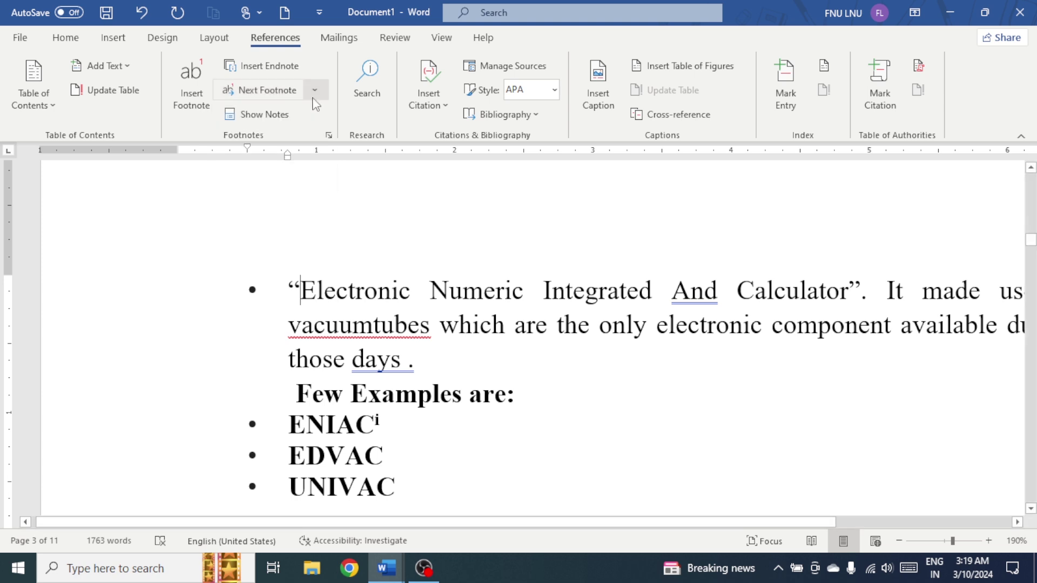
Step: Show the document's notes, choosing to view the footnote area
{"action": "left_click", "coordinate": [255, 116]}
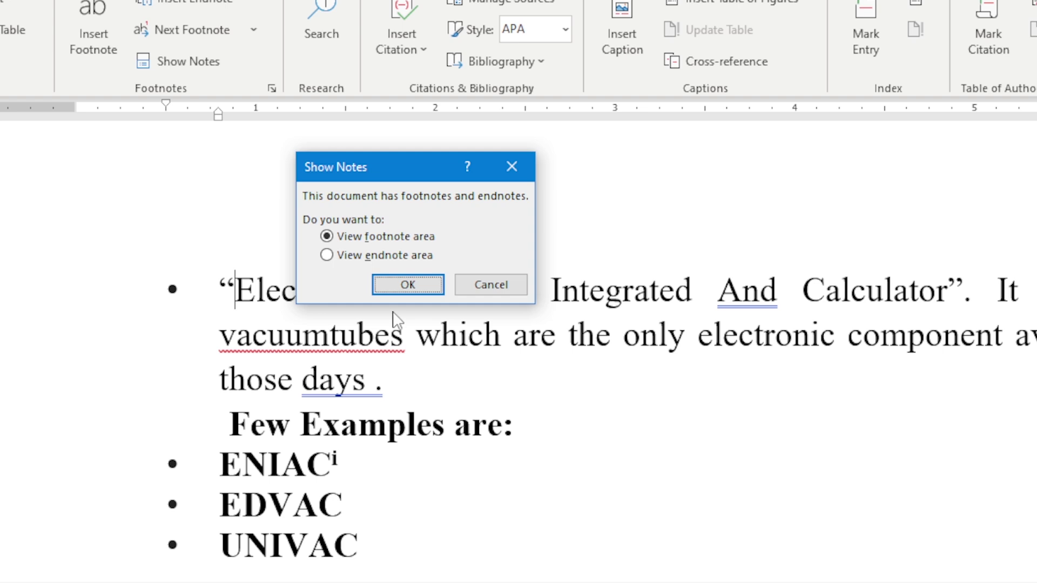
{"action": "left_click", "coordinate": [408, 286]}
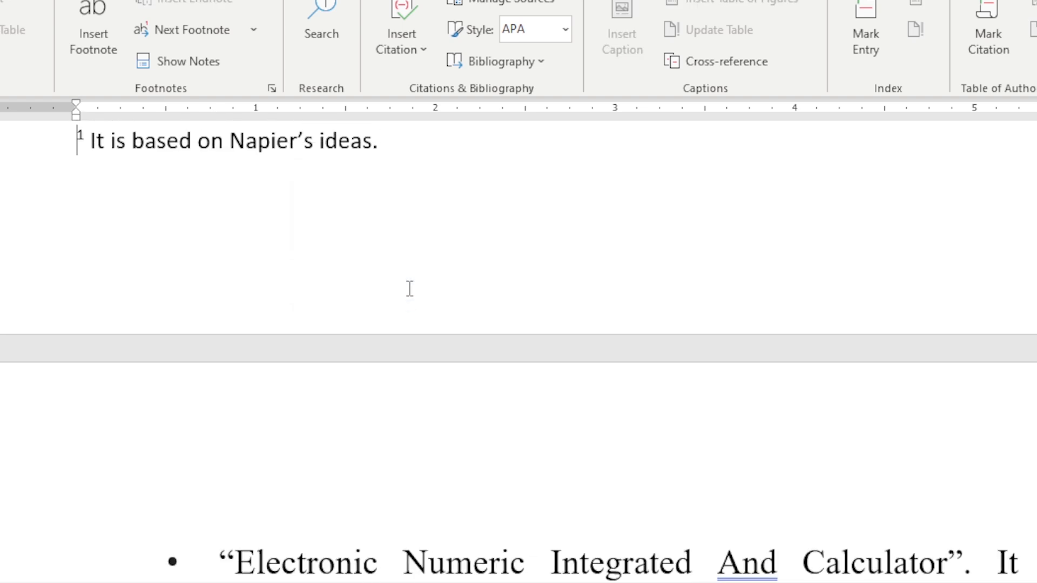
{"action": "scroll", "coordinate": [410, 289], "scroll_direction": "up", "scroll_amount": 5}
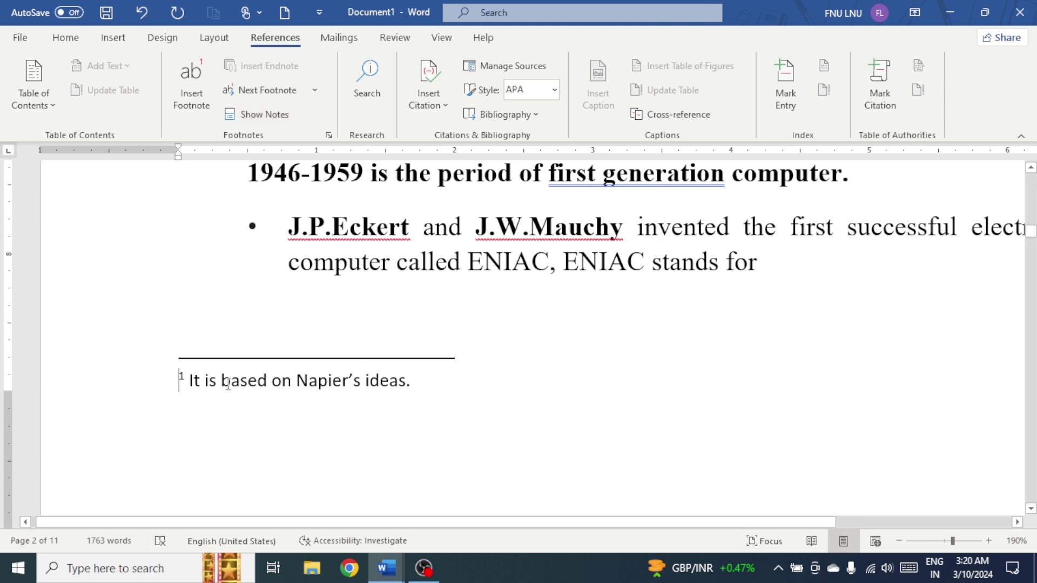
Step: Change the note options so footnotes are located below text, and apply this to the whole document
{"action": "right_click", "coordinate": [258, 388]}
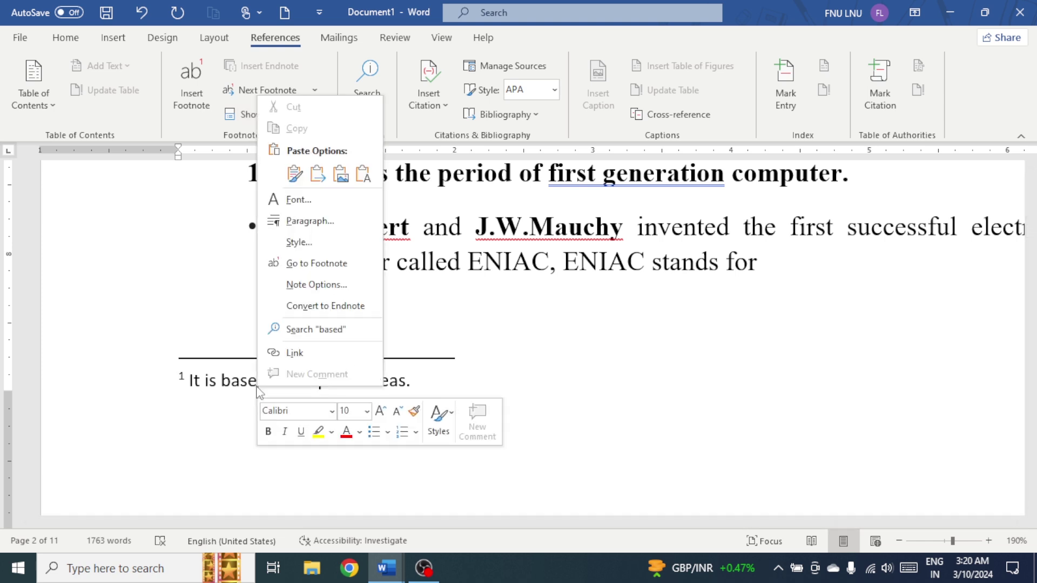
{"action": "left_click", "coordinate": [301, 285]}
{"action": "left_click_drag", "start_coordinate": [500, 124], "coordinate": [392, 179]}
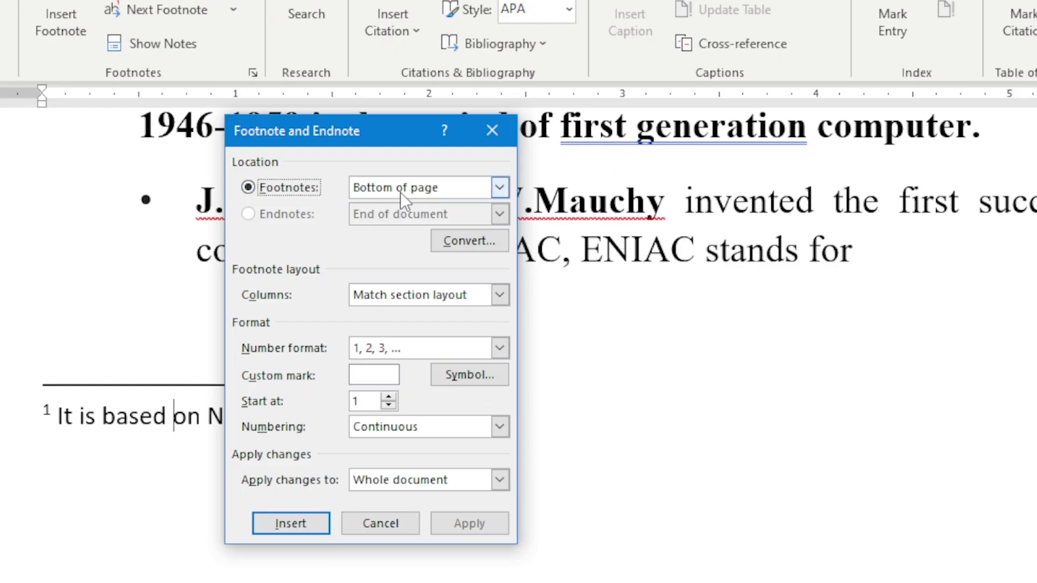
{"action": "left_click", "coordinate": [505, 190]}
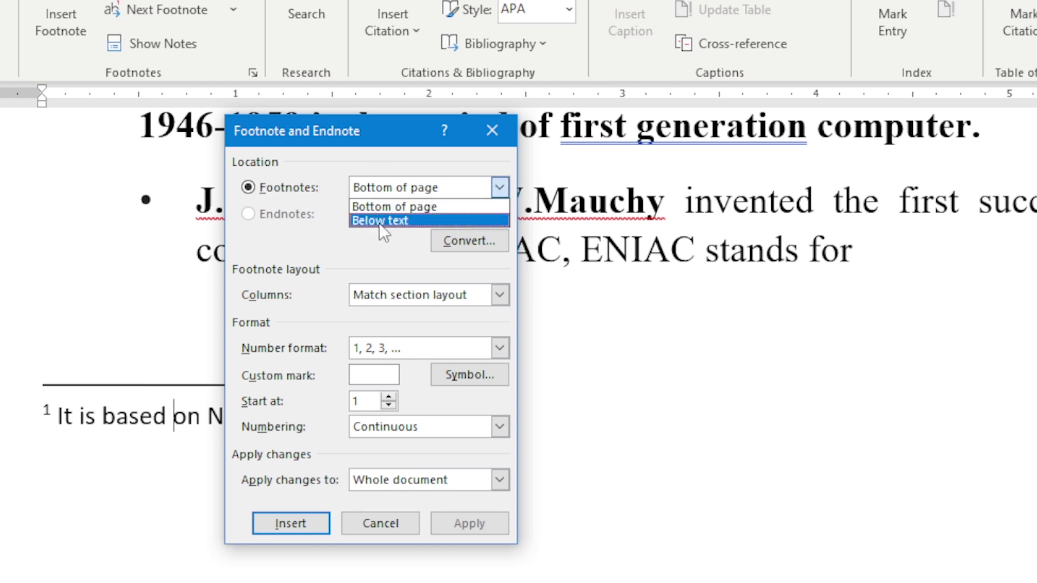
{"action": "left_click", "coordinate": [316, 129]}
{"action": "left_click_drag", "start_coordinate": [420, 139], "coordinate": [754, 92]}
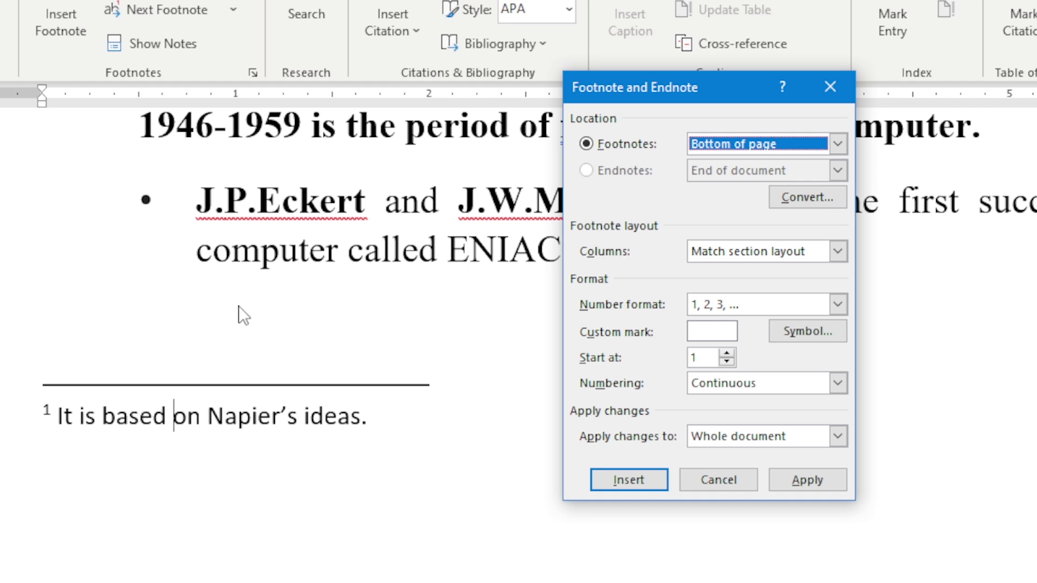
{"action": "left_click", "coordinate": [723, 143]}
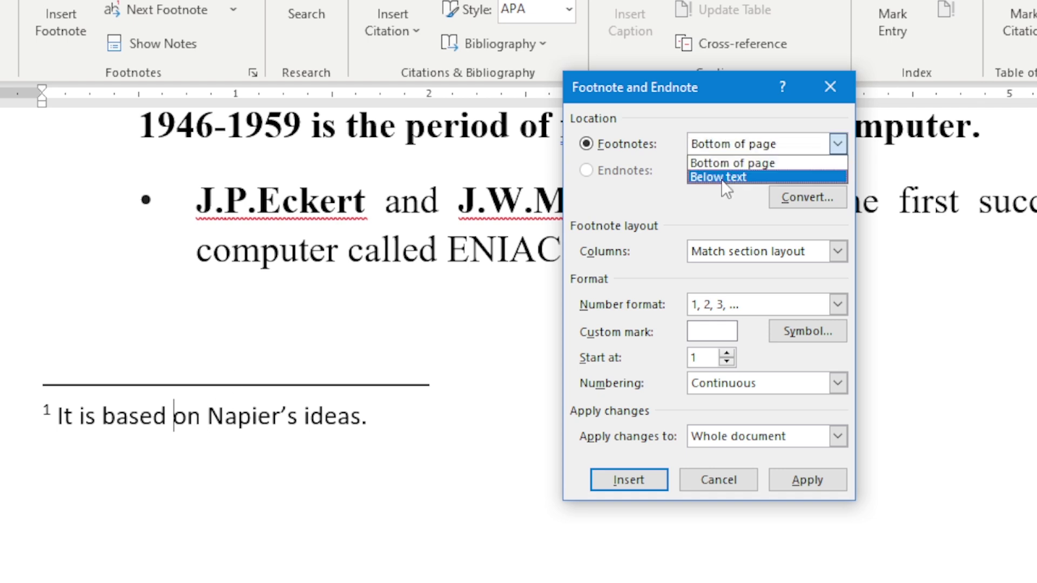
{"action": "left_click", "coordinate": [722, 177]}
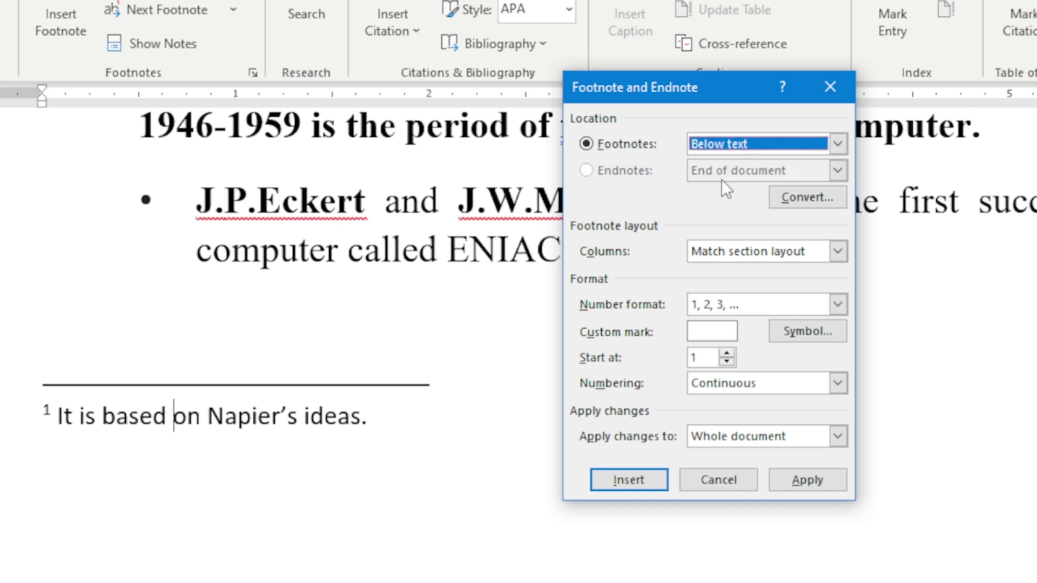
{"action": "left_click", "coordinate": [790, 482]}
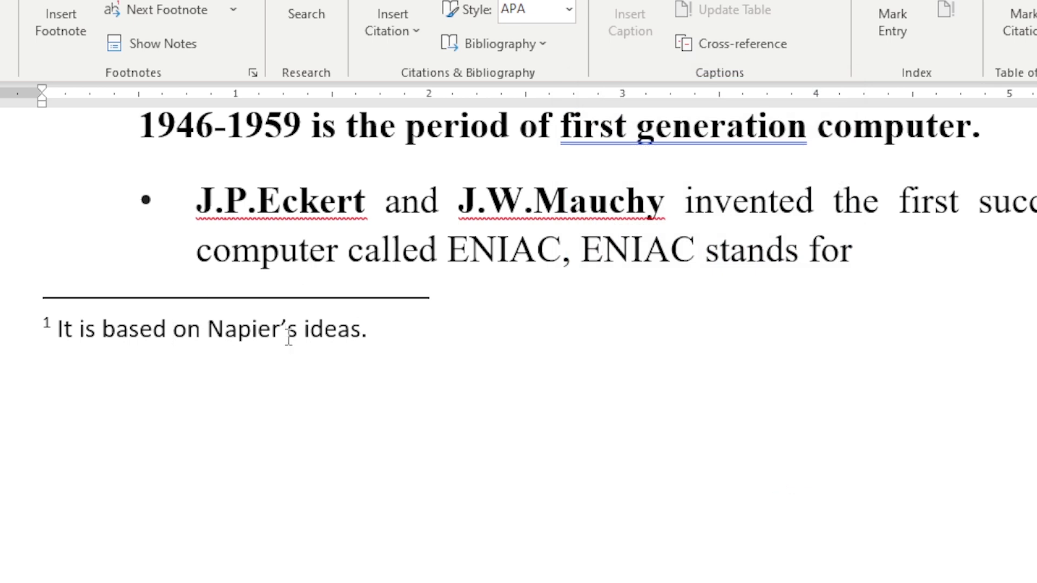
Step: Swap the document's footnotes and endnotes using the note conversion options for the footnote about Napier's ideas
{"action": "right_click", "coordinate": [258, 323]}
{"action": "left_click", "coordinate": [342, 177]}
{"action": "left_click_drag", "start_coordinate": [669, 85], "coordinate": [595, 98]}
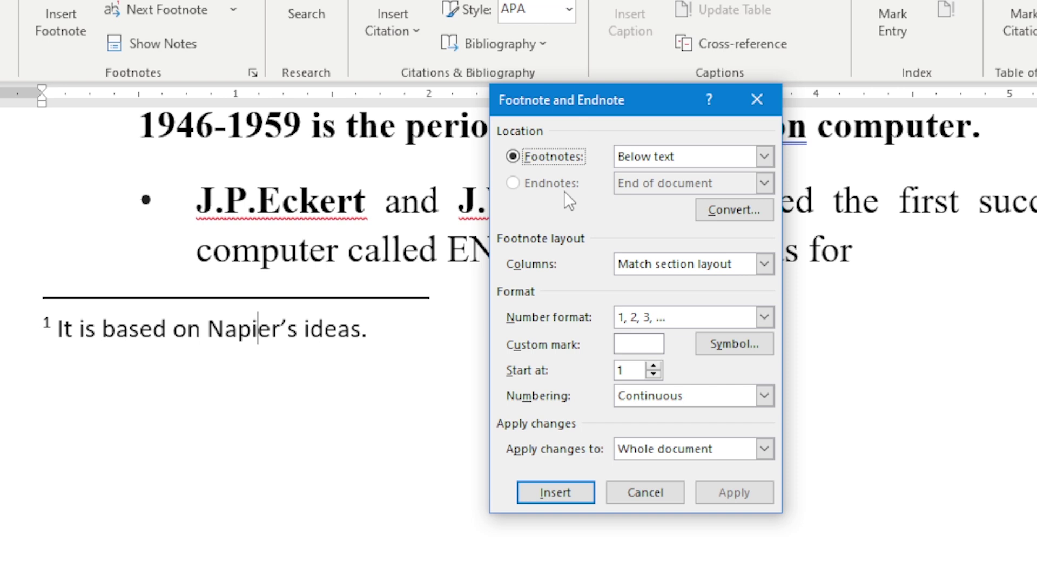
{"action": "left_click", "coordinate": [731, 212]}
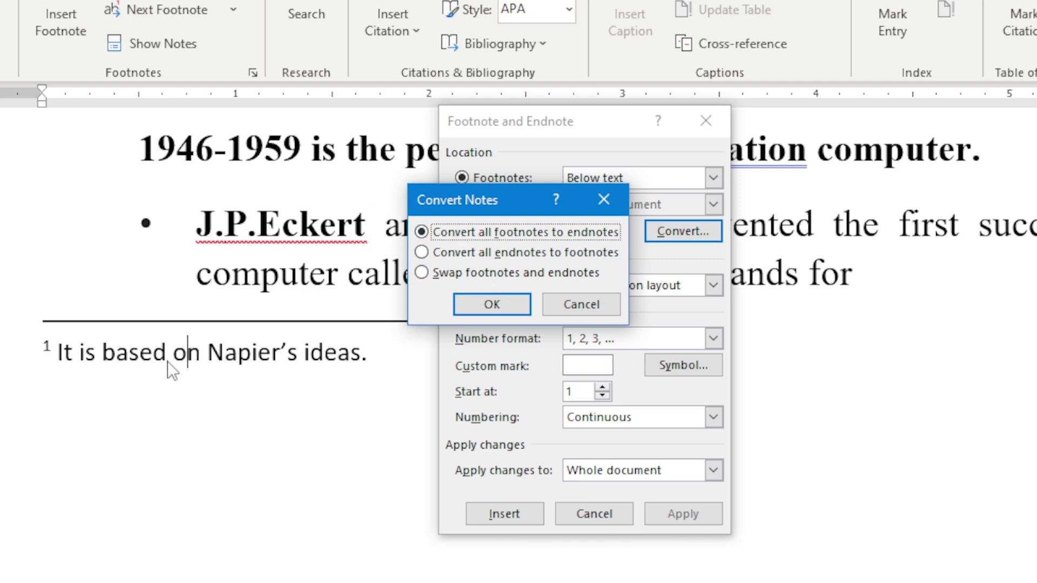
{"action": "left_click", "coordinate": [420, 273]}
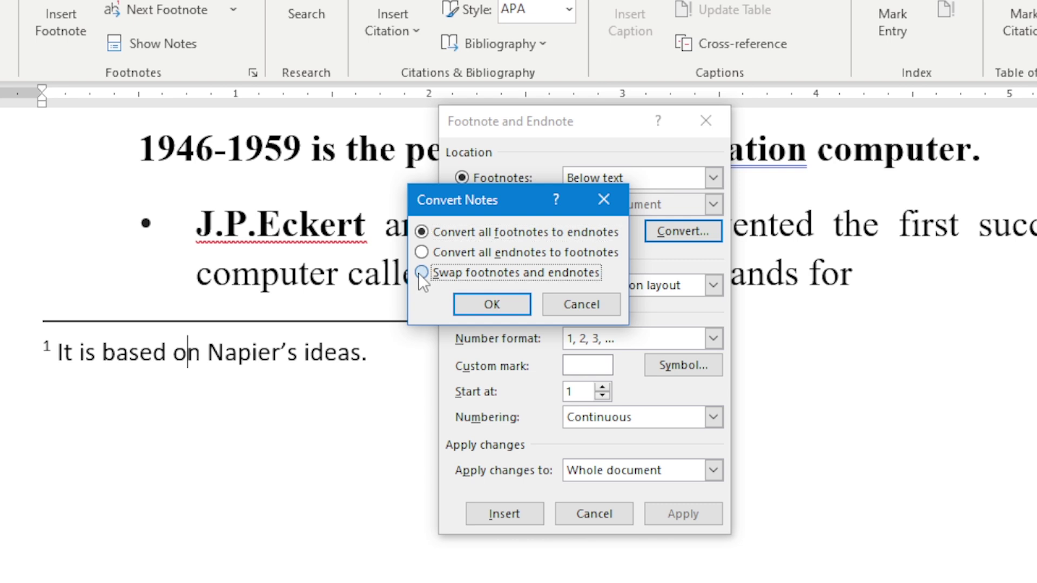
{"action": "left_click", "coordinate": [488, 309]}
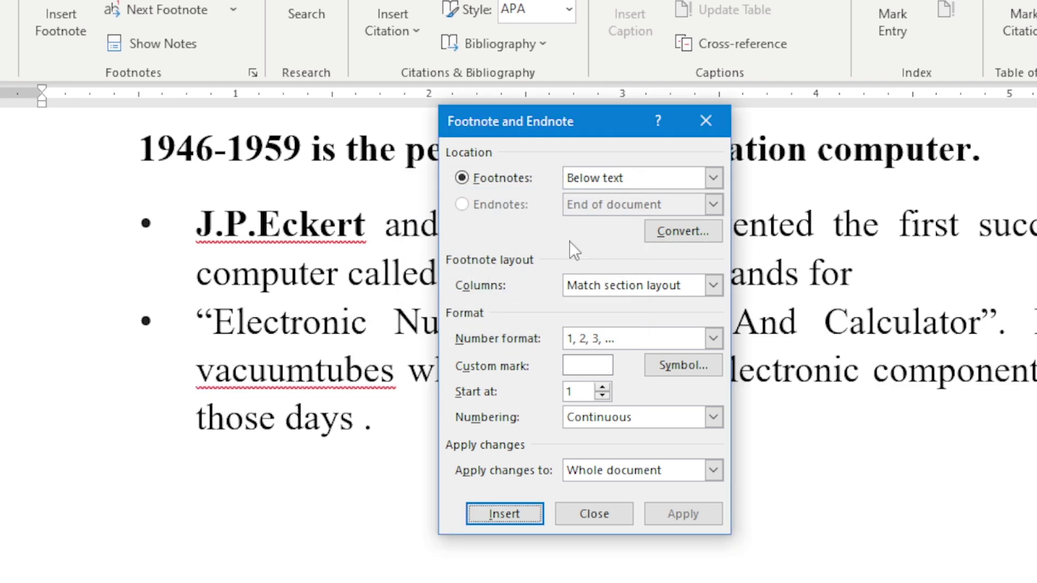
{"action": "left_click", "coordinate": [506, 513]}
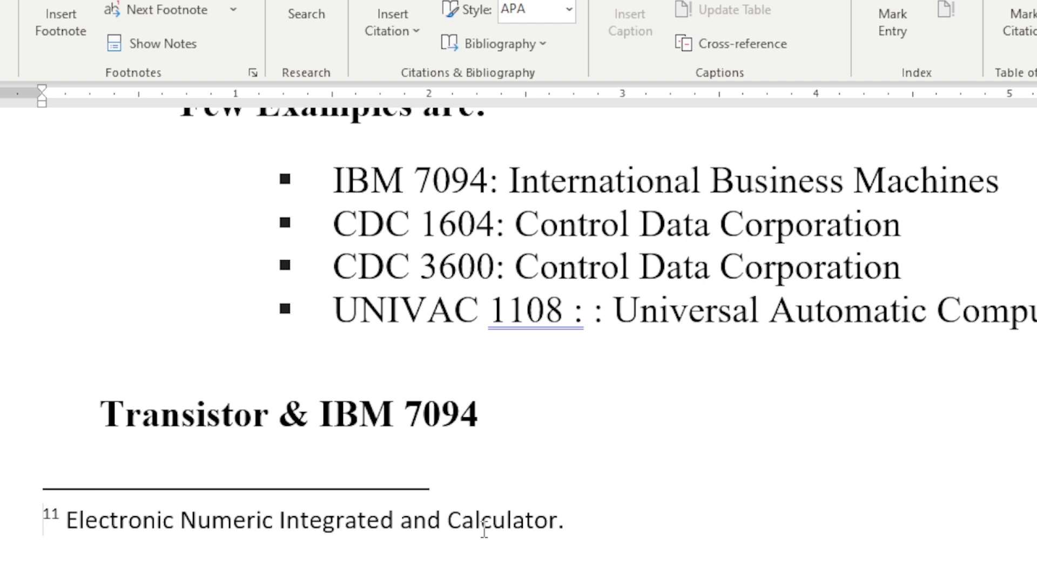
Step: Find the endnote "It is based on Napier's ideas." on the last page and open its note options
{"action": "left_click_drag", "start_coordinate": [1036, 232], "coordinate": [1036, 238]}
{"action": "scroll", "coordinate": [790, 298], "scroll_direction": "up", "scroll_amount": 1}
{"action": "scroll", "coordinate": [675, 295], "scroll_direction": "down", "scroll_amount": 5}
{"action": "scroll", "coordinate": [674, 295], "scroll_direction": "down", "scroll_amount": 10}
{"action": "scroll", "coordinate": [679, 324], "scroll_direction": "up", "scroll_amount": 3}
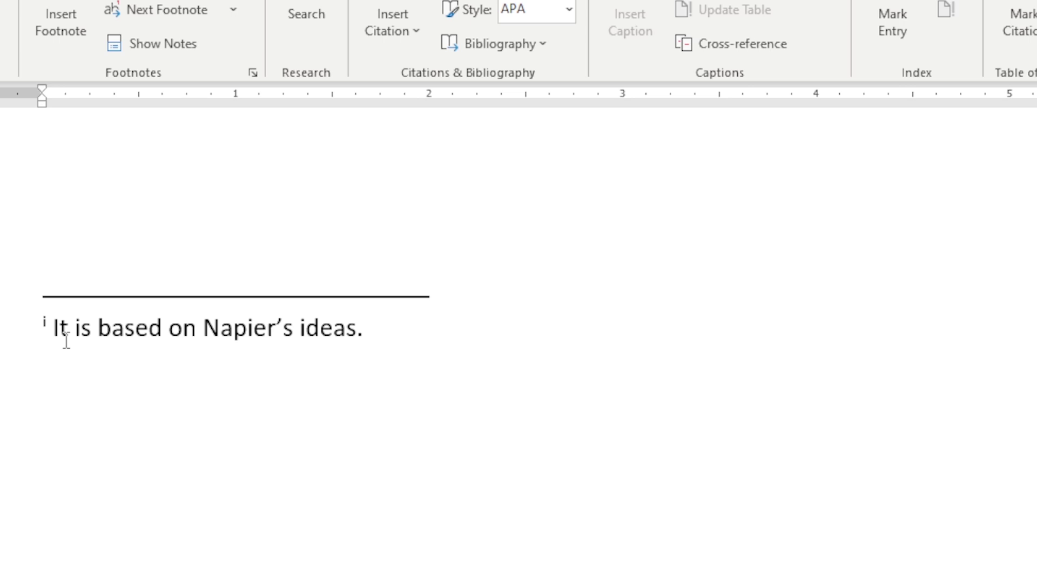
{"action": "right_click", "coordinate": [147, 331]}
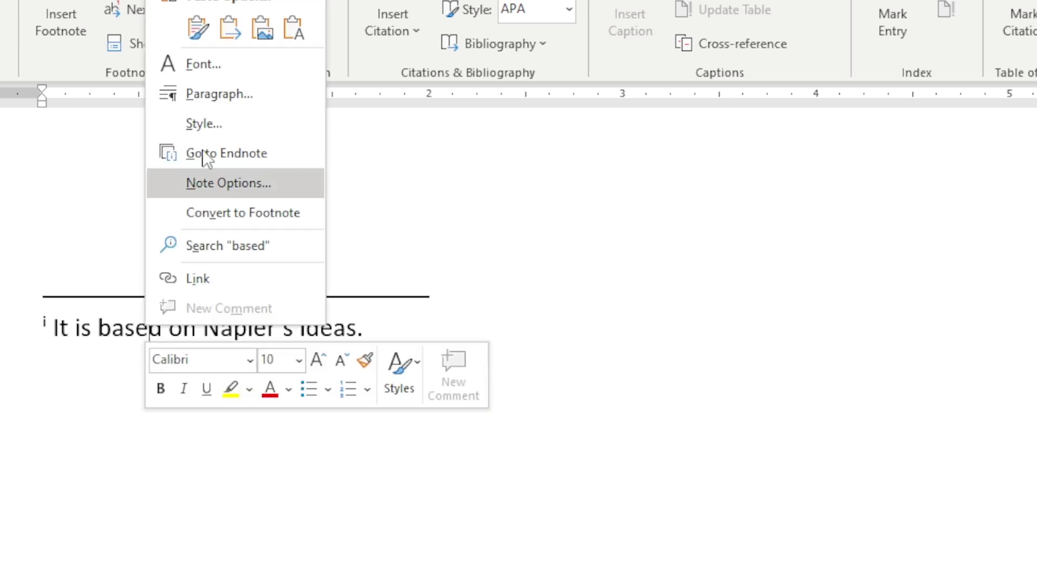
{"action": "left_click", "coordinate": [226, 184]}
{"action": "left_click_drag", "start_coordinate": [565, 121], "coordinate": [521, 114]}
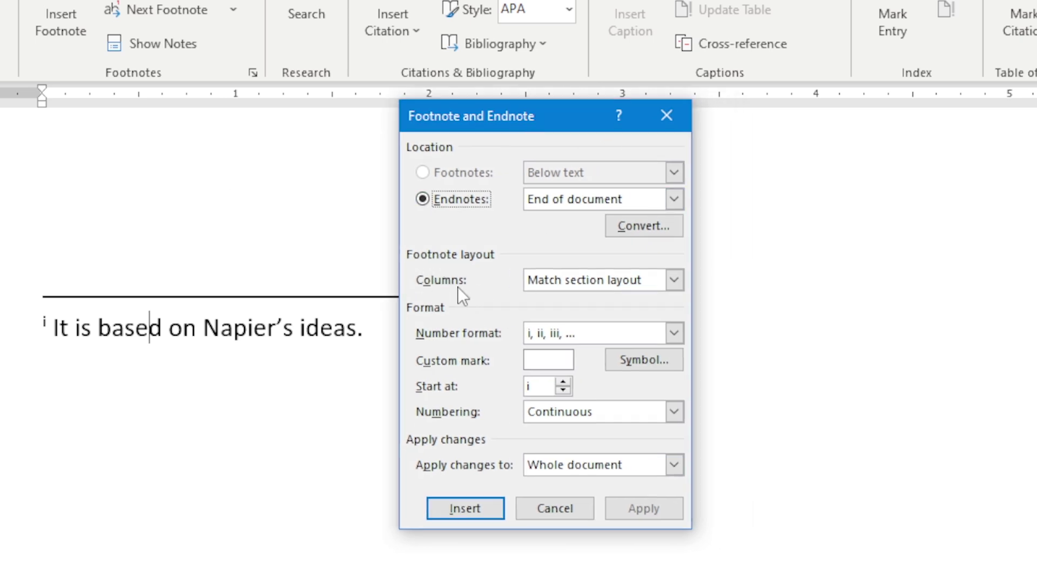
Step: Review the endnote choices for column layout, number format and custom mark symbol, leaving each one as it is
{"action": "left_click", "coordinate": [674, 280]}
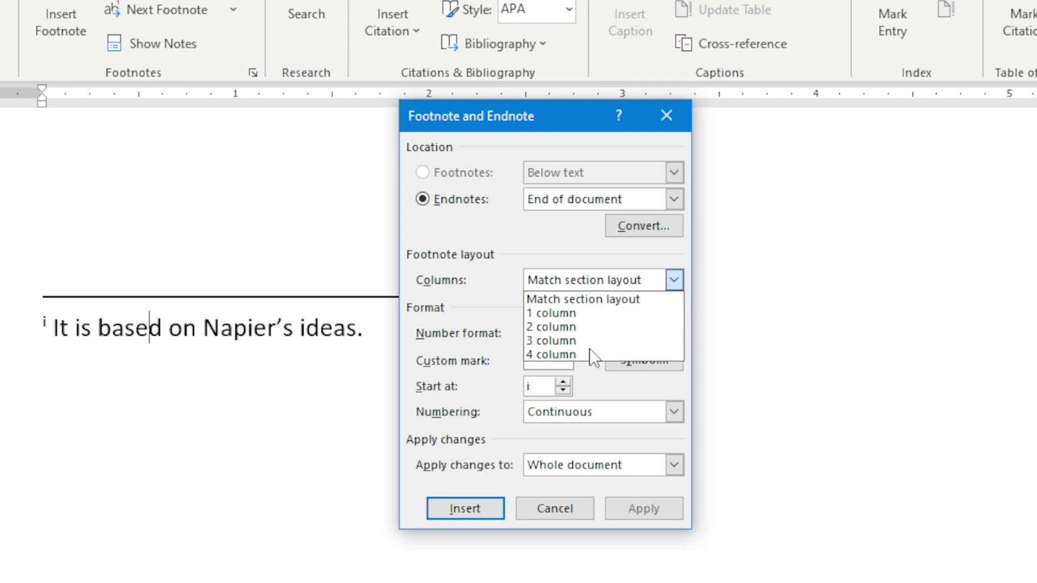
{"action": "left_click", "coordinate": [682, 273]}
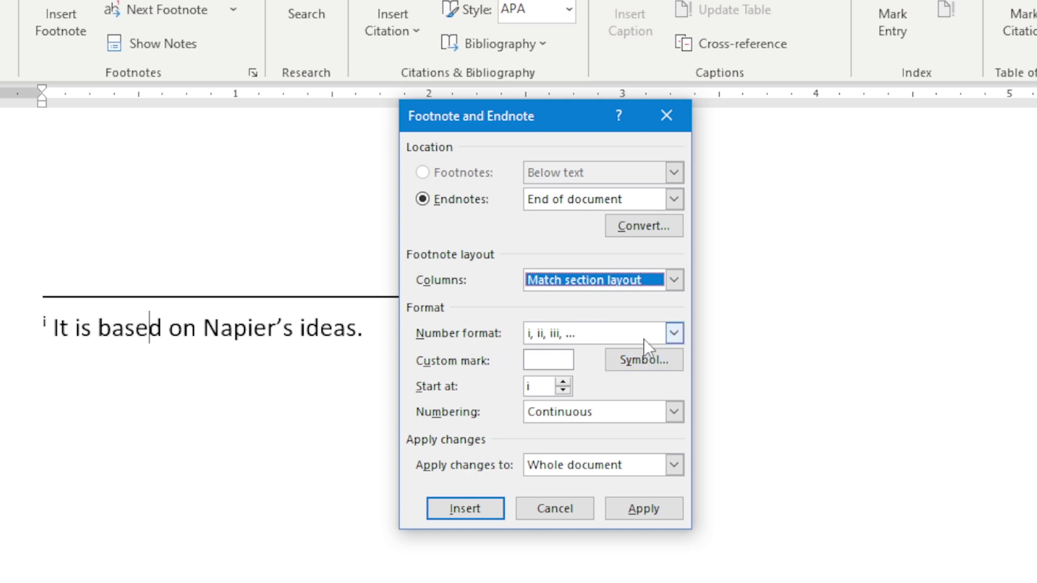
{"action": "left_click", "coordinate": [674, 336]}
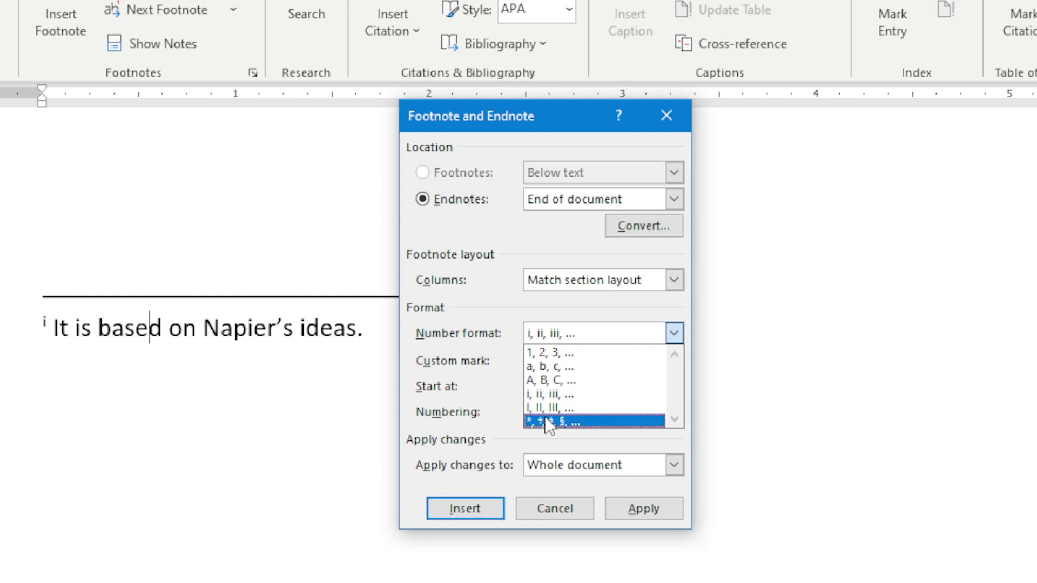
{"action": "left_click", "coordinate": [676, 333]}
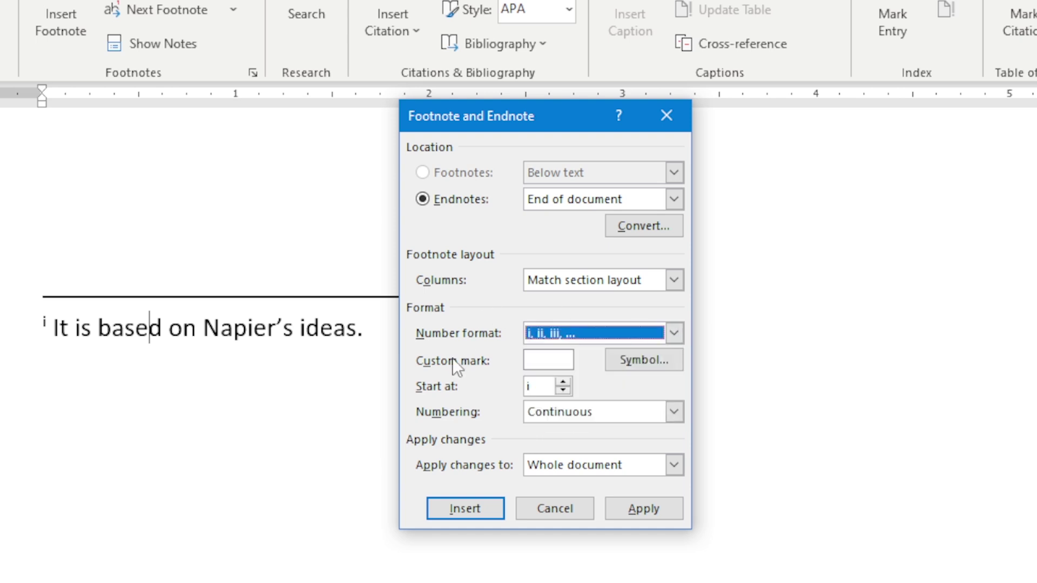
{"action": "left_click", "coordinate": [626, 363]}
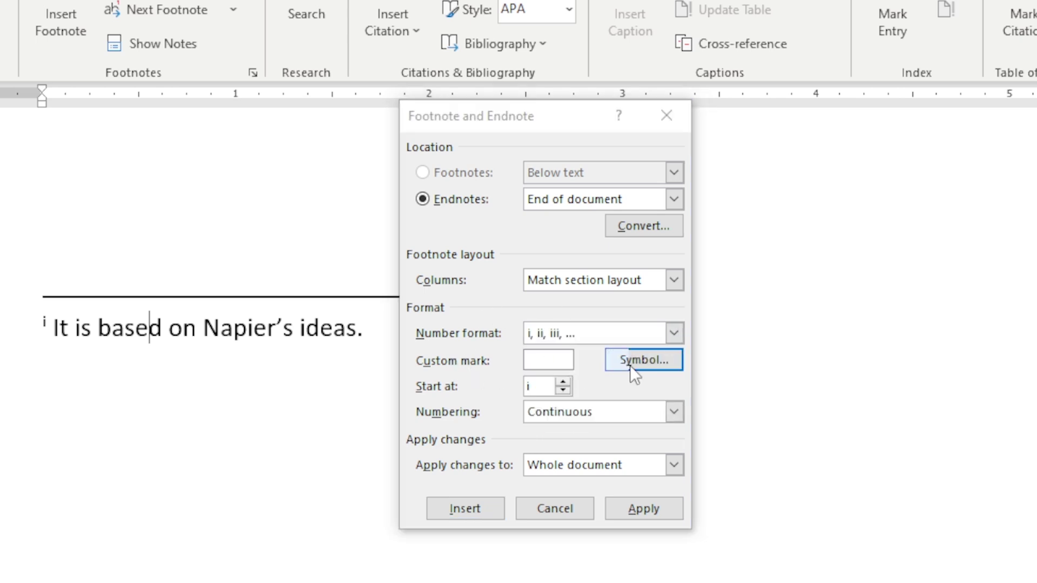
{"action": "left_click_drag", "start_coordinate": [902, 86], "coordinate": [748, 124]}
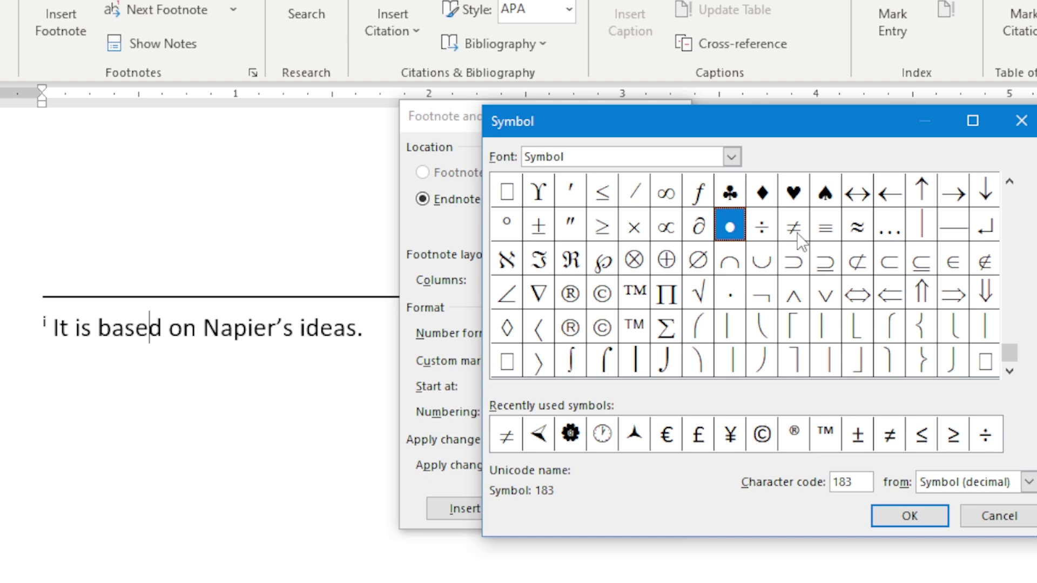
{"action": "left_click", "coordinate": [1022, 121]}
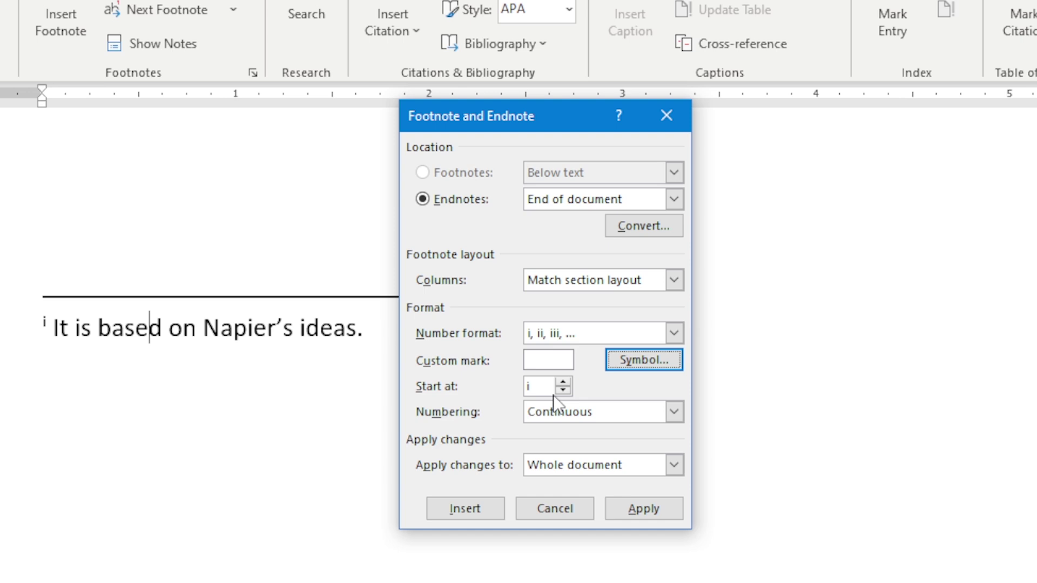
Step: Review the endnote numbering and apply-changes choices, and close the note options without applying anything
{"action": "left_click", "coordinate": [675, 410]}
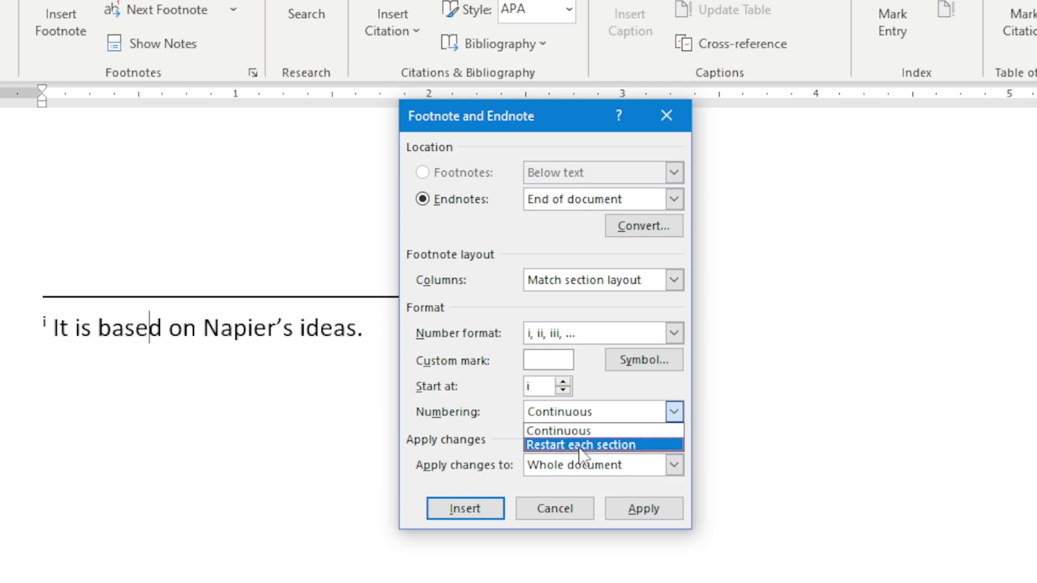
{"action": "left_click", "coordinate": [672, 413]}
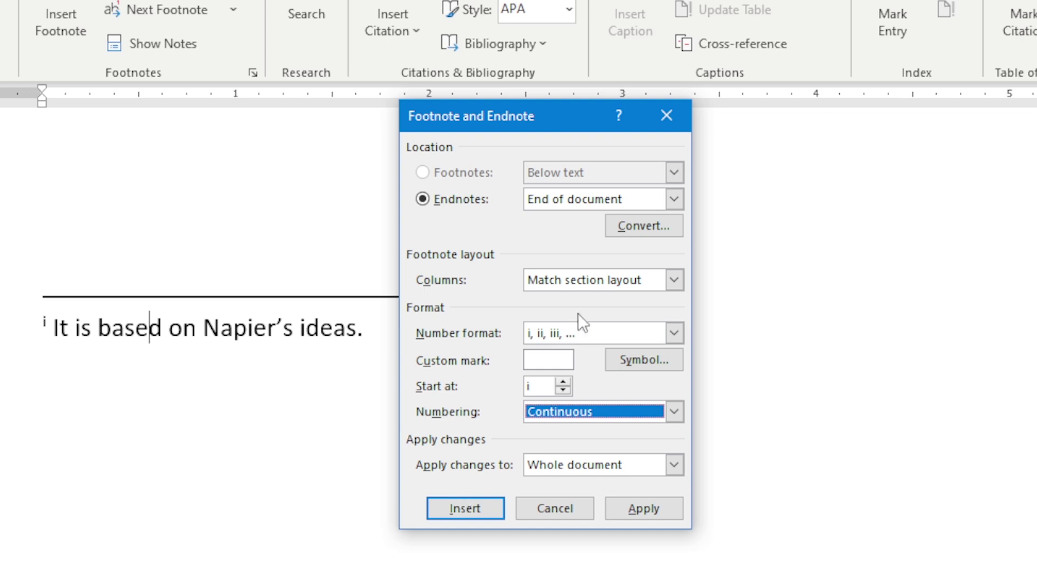
{"action": "left_click", "coordinate": [673, 465]}
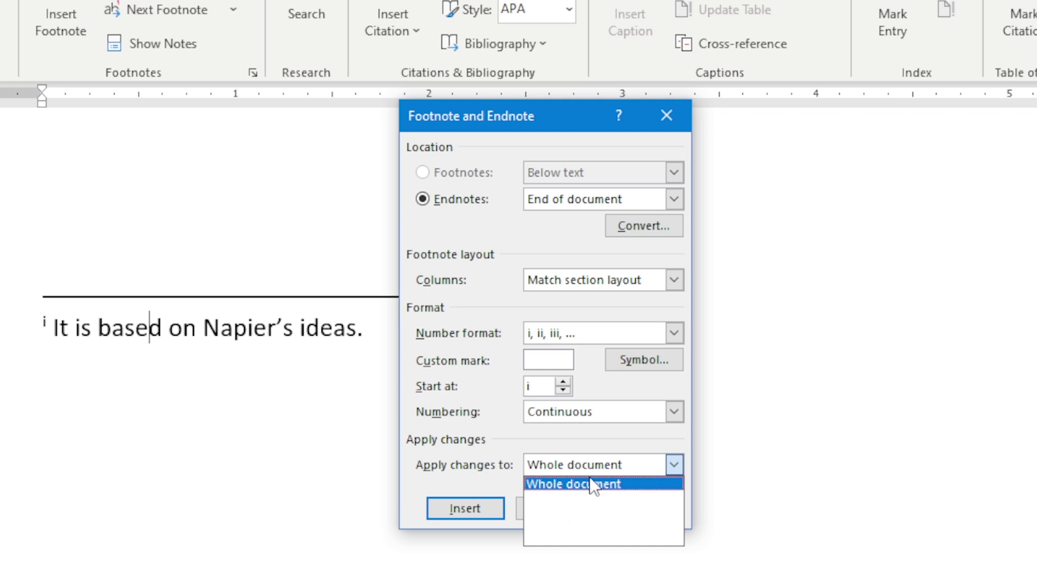
{"action": "left_click", "coordinate": [674, 463]}
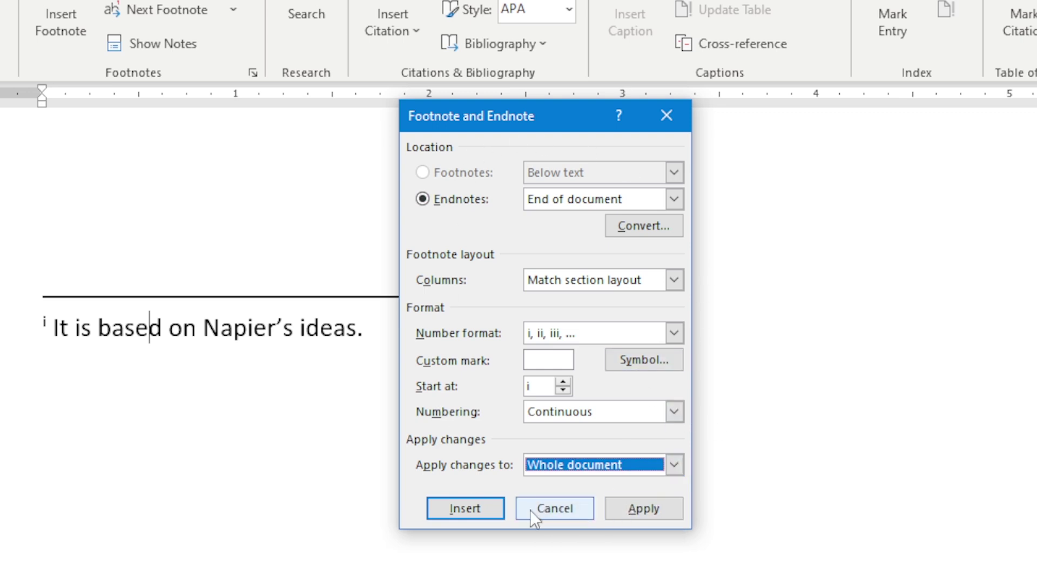
{"action": "left_click", "coordinate": [568, 512]}
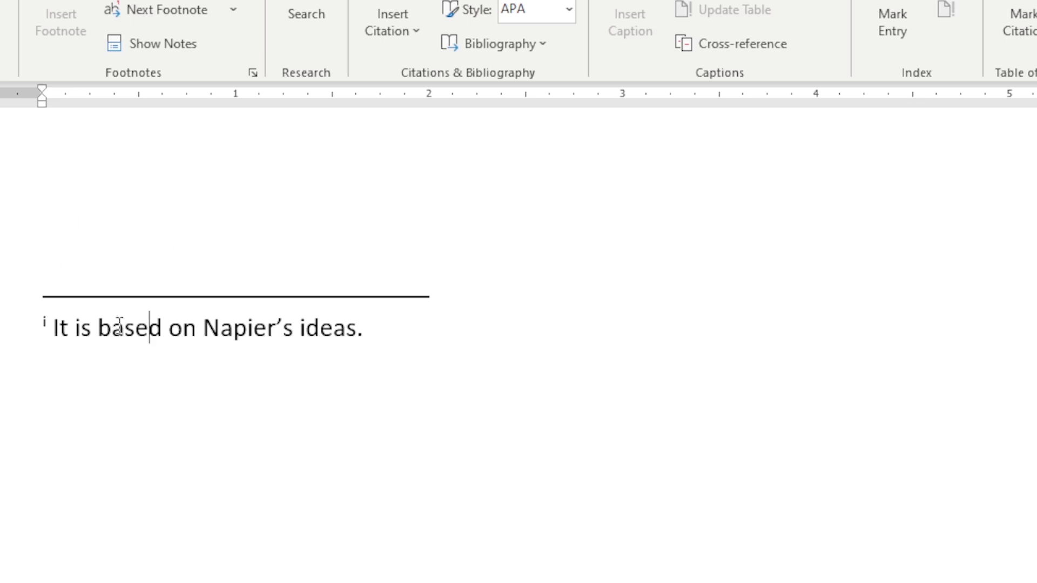
Step: Go from the last page's endnote to its reference mark after "Slide Rule" on page 2 and delete the mark
{"action": "scroll", "coordinate": [285, 424], "scroll_direction": "up", "scroll_amount": 8}
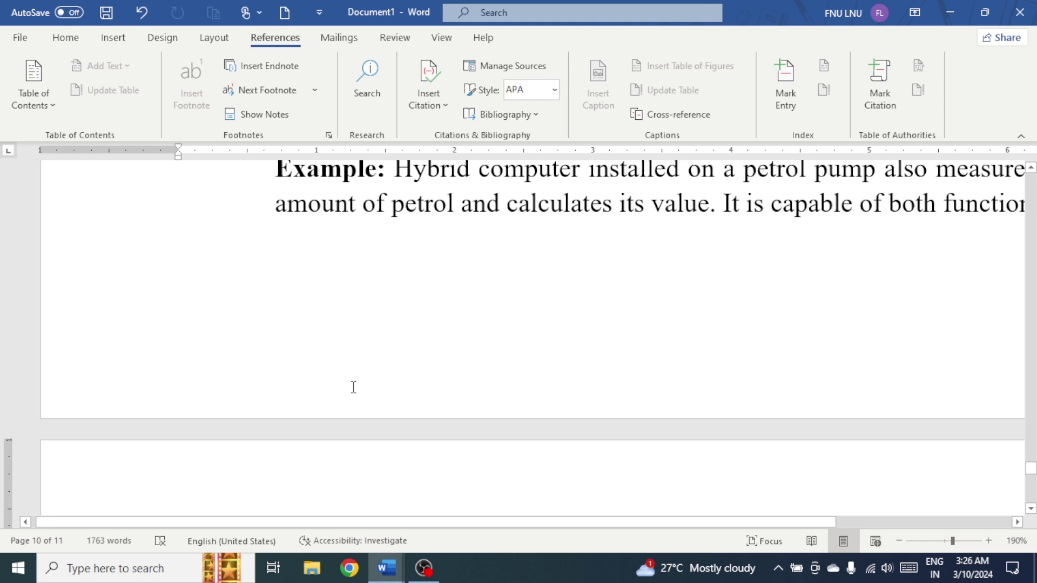
{"action": "scroll", "coordinate": [353, 387], "scroll_direction": "down", "scroll_amount": 10}
{"action": "scroll", "coordinate": [354, 387], "scroll_direction": "up", "scroll_amount": 3}
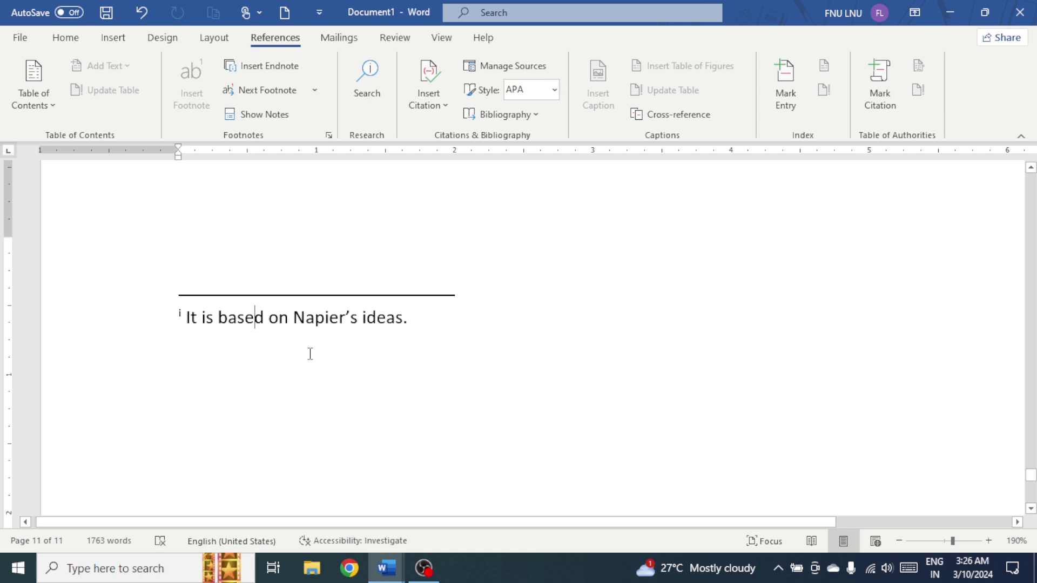
{"action": "right_click", "coordinate": [246, 318]}
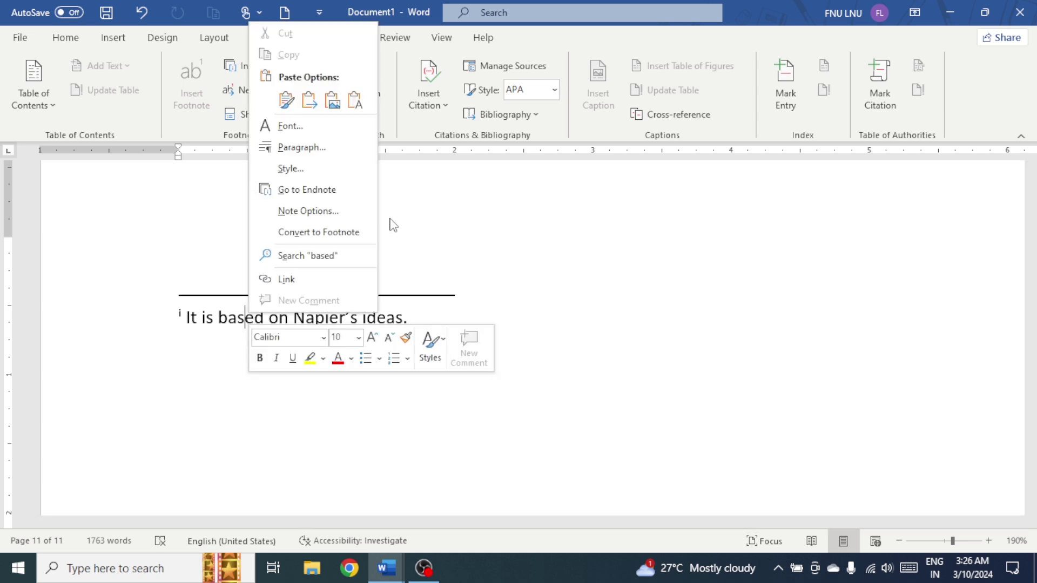
{"action": "left_click", "coordinate": [307, 189]}
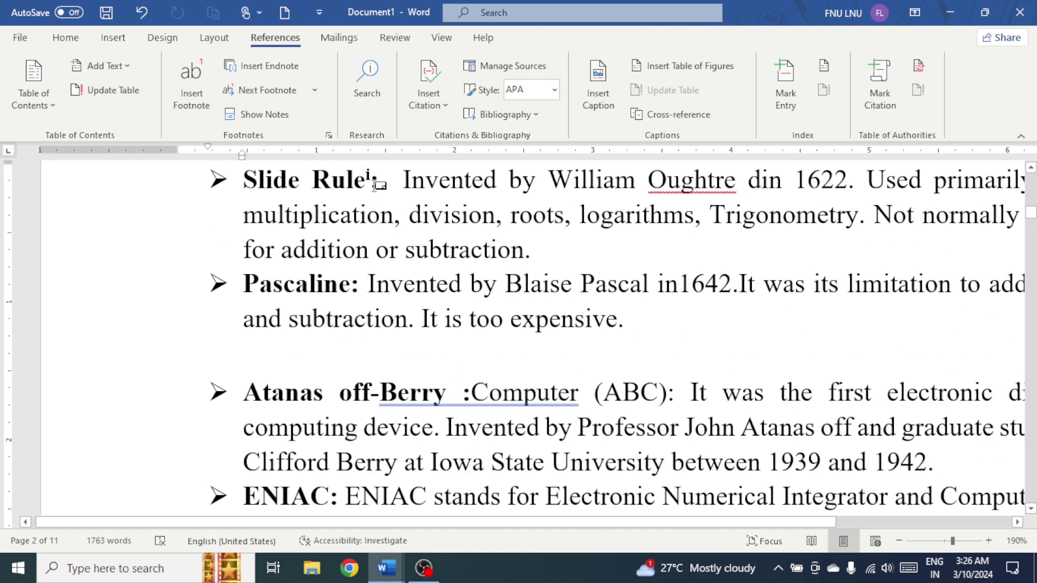
{"action": "mouse_move", "coordinate": [374, 186]}
{"action": "key", "text": "ctrl+z"}
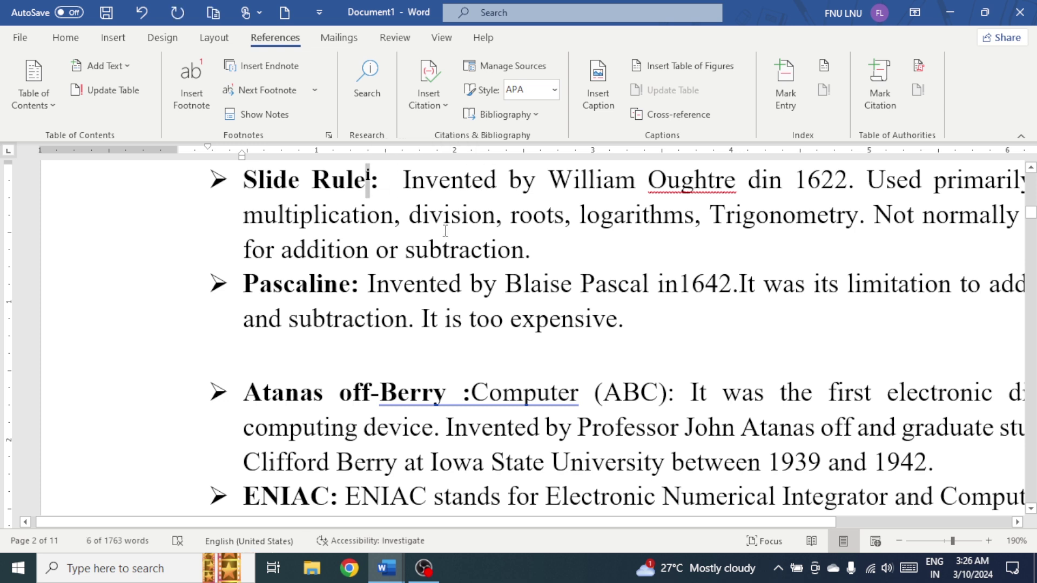
{"action": "key", "text": "Delete"}
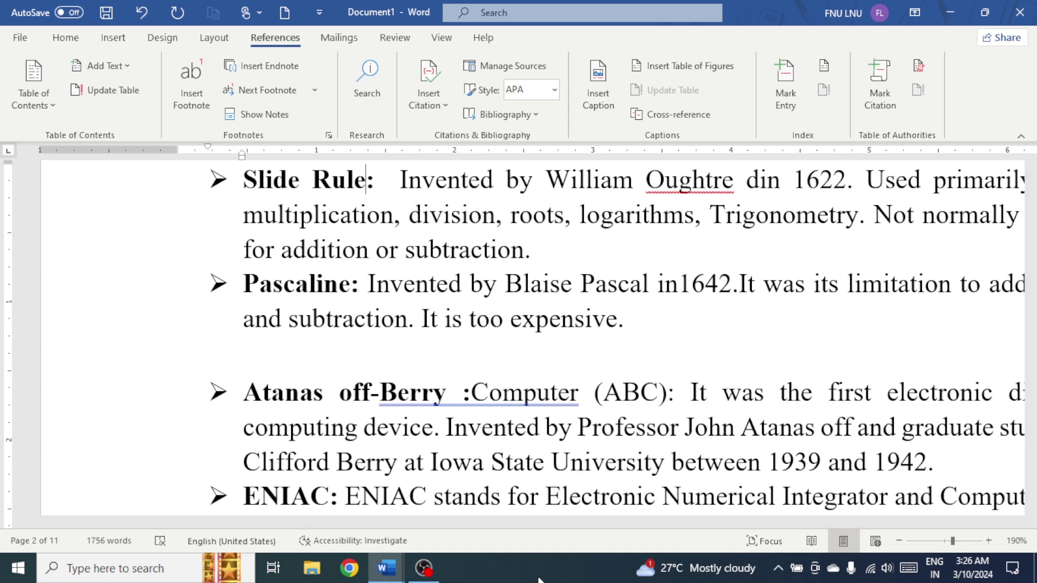
Step: Check the document's last page to see whether the endnote text is still there
{"action": "scroll", "coordinate": [445, 232], "scroll_direction": "down", "scroll_amount": 10}
{"action": "scroll", "coordinate": [387, 411], "scroll_direction": "down", "scroll_amount": 15}
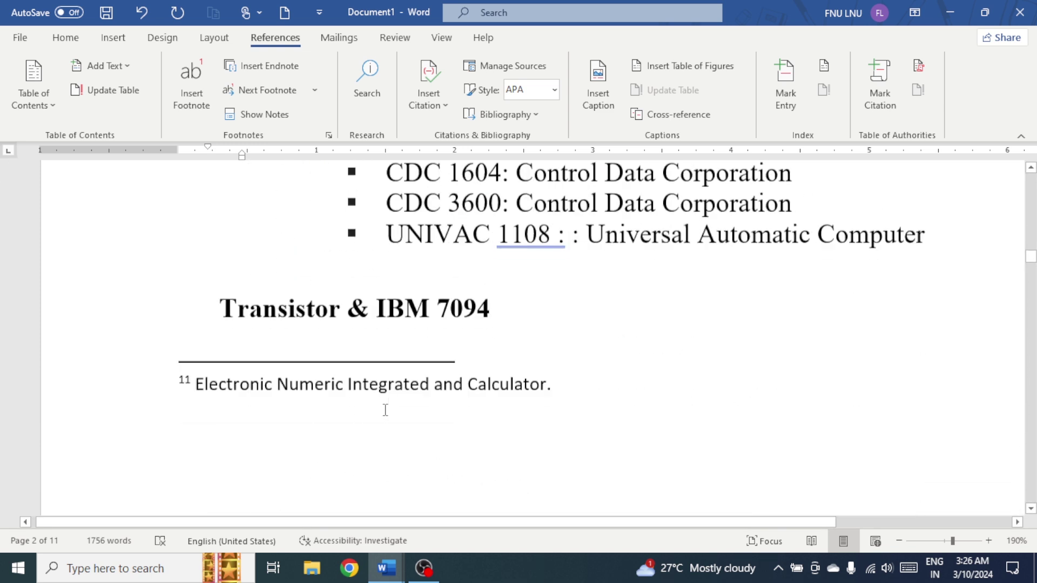
{"action": "left_click_drag", "start_coordinate": [1030, 264], "coordinate": [1030, 452]}
{"action": "scroll", "coordinate": [421, 346], "scroll_direction": "down", "scroll_amount": 6}
{"action": "scroll", "coordinate": [378, 329], "scroll_direction": "down", "scroll_amount": 10}
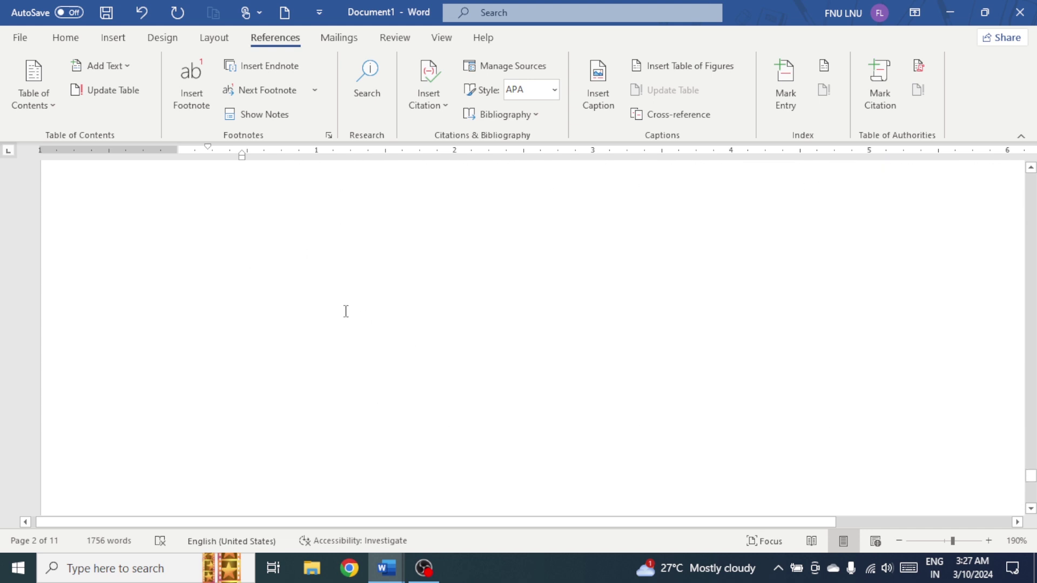
Step: Find the footnote "Electronic Numeric Integrated and Calculator." at the end of page 3 and go to its reference mark in the text
{"action": "left_click_drag", "start_coordinate": [1031, 494], "coordinate": [1030, 427]}
{"action": "scroll", "coordinate": [543, 313], "scroll_direction": "up", "scroll_amount": 15}
{"action": "scroll", "coordinate": [543, 313], "scroll_direction": "up", "scroll_amount": 20}
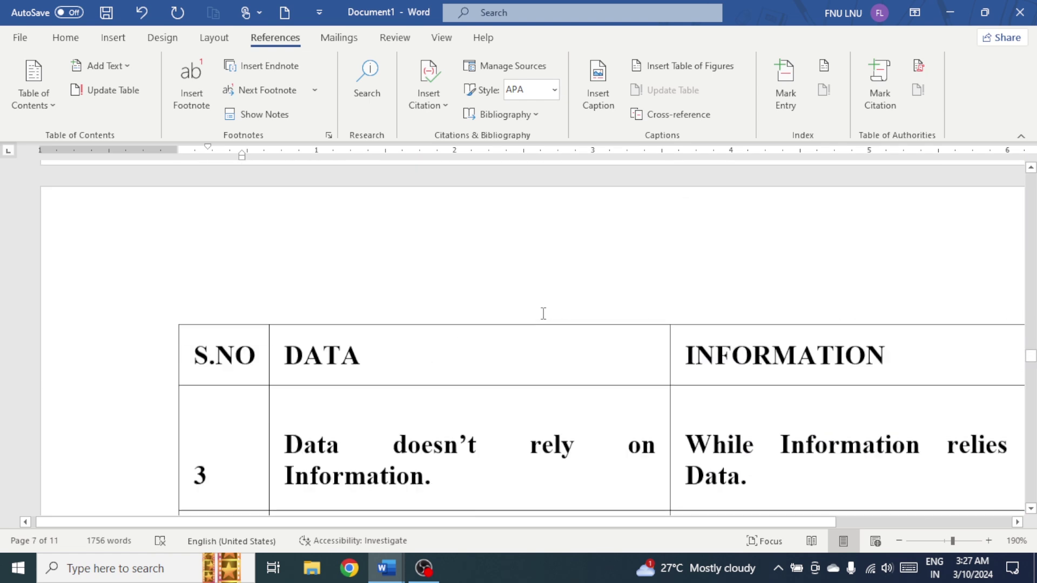
{"action": "scroll", "coordinate": [543, 314], "scroll_direction": "up", "scroll_amount": 20}
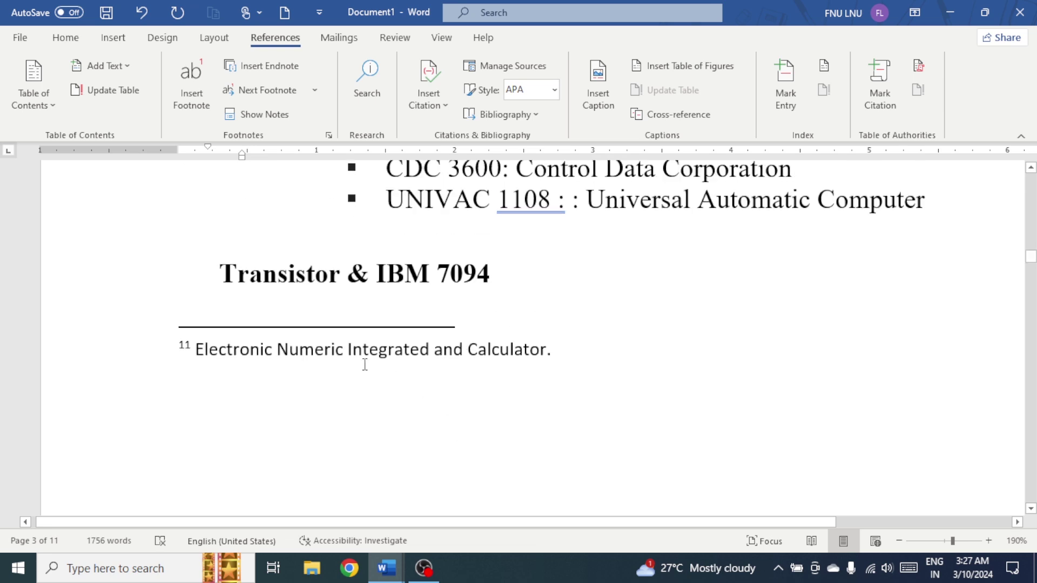
{"action": "right_click", "coordinate": [324, 351]}
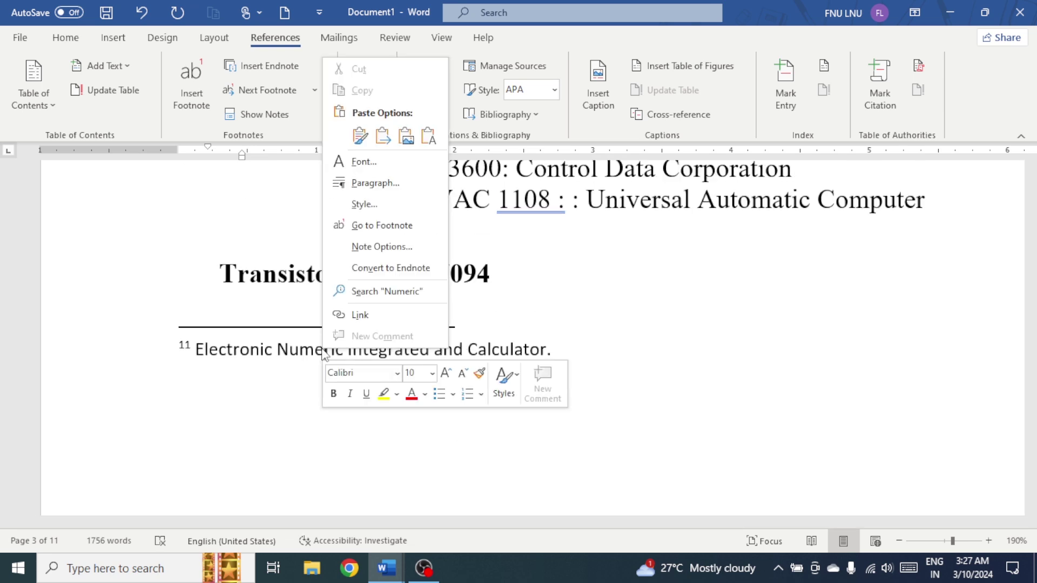
{"action": "left_click", "coordinate": [384, 226]}
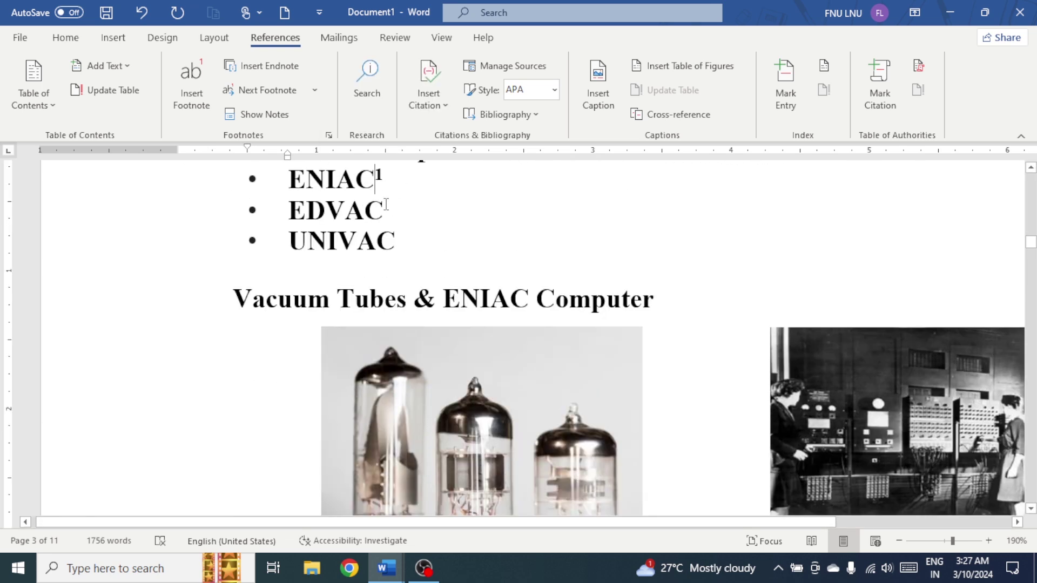
Step: Delete the footnote reference mark after "ENIAC" in the list of examples on page 3
{"action": "scroll", "coordinate": [381, 204], "scroll_direction": "up", "scroll_amount": 1}
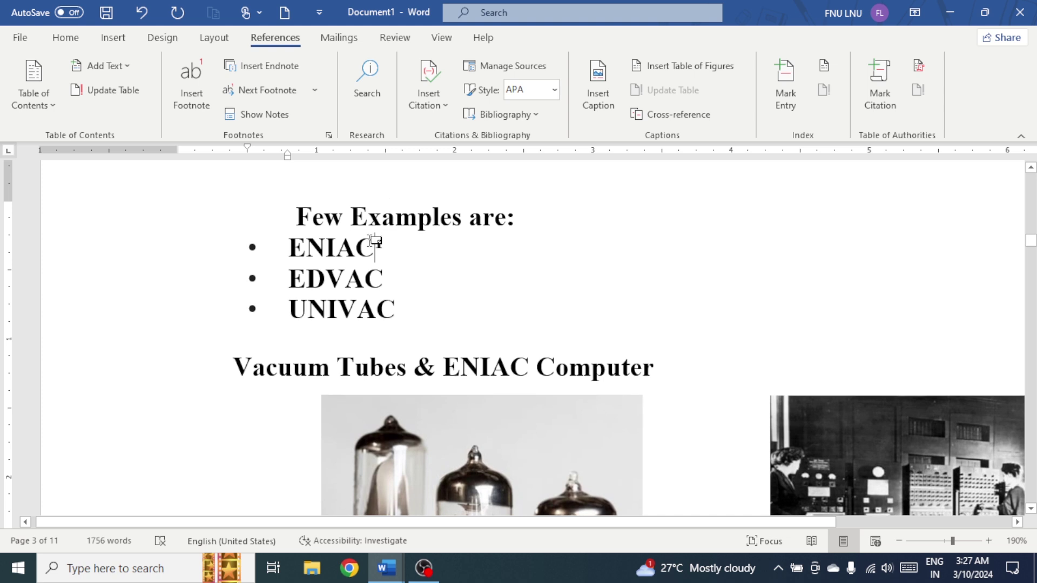
{"action": "left_click_drag", "start_coordinate": [375, 244], "coordinate": [386, 244]}
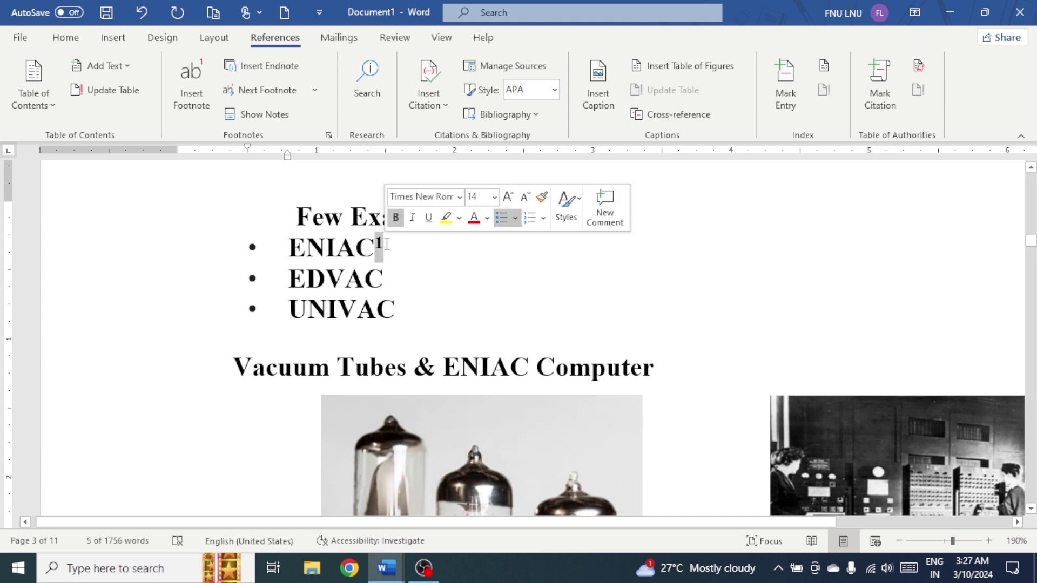
{"action": "key", "text": "Delete"}
Step: Check the end of page 3 for the footnote text, and place the cursor before the "Transistor & IBM 7094" heading
{"action": "scroll", "coordinate": [395, 270], "scroll_direction": "down", "scroll_amount": 10}
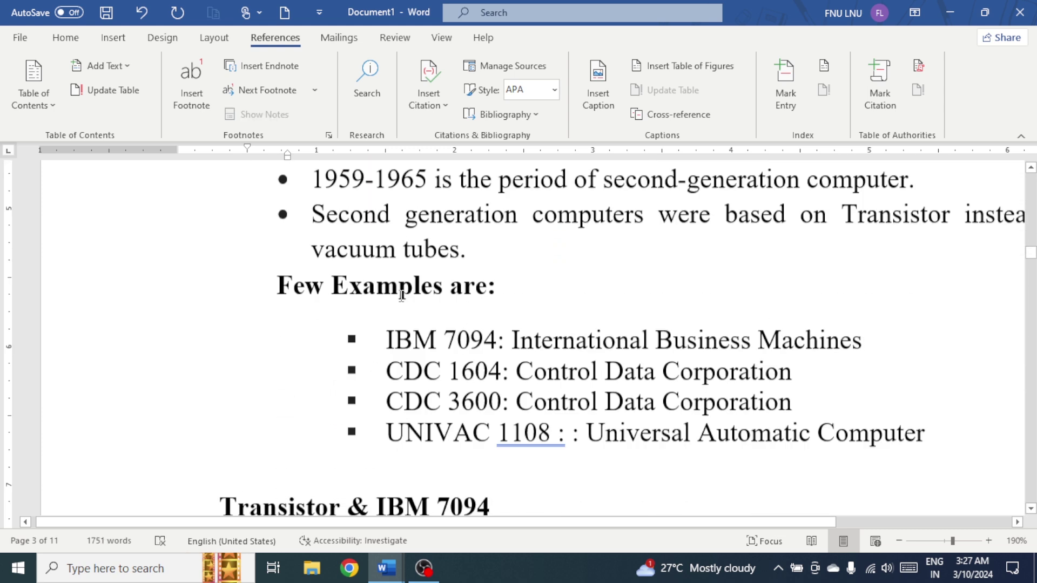
{"action": "scroll", "coordinate": [402, 296], "scroll_direction": "down", "scroll_amount": 15}
{"action": "scroll", "coordinate": [403, 292], "scroll_direction": "up", "scroll_amount": 3}
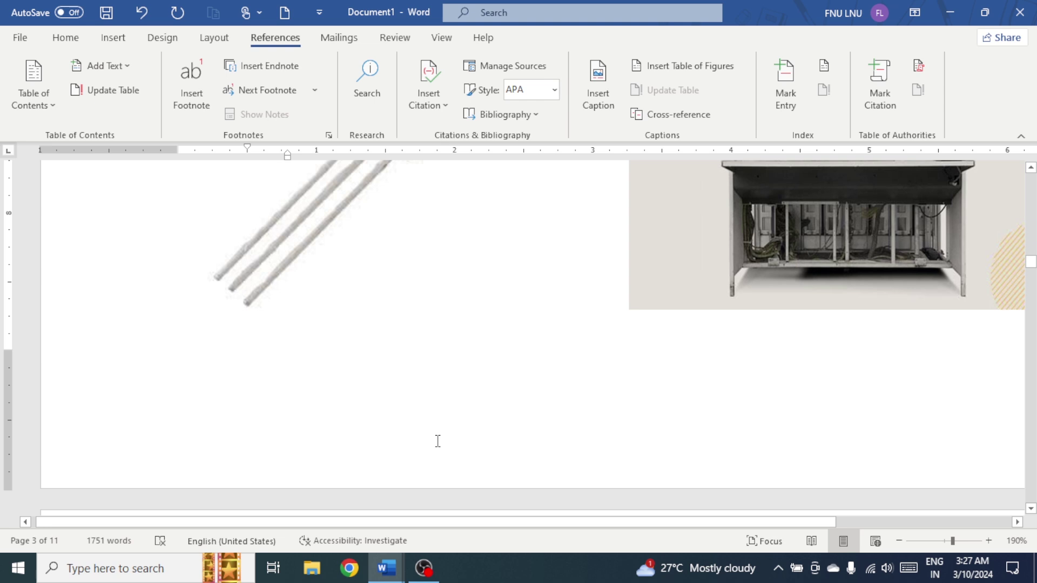
{"action": "scroll", "coordinate": [436, 443], "scroll_direction": "up", "scroll_amount": 5}
{"action": "left_click", "coordinate": [223, 361]}
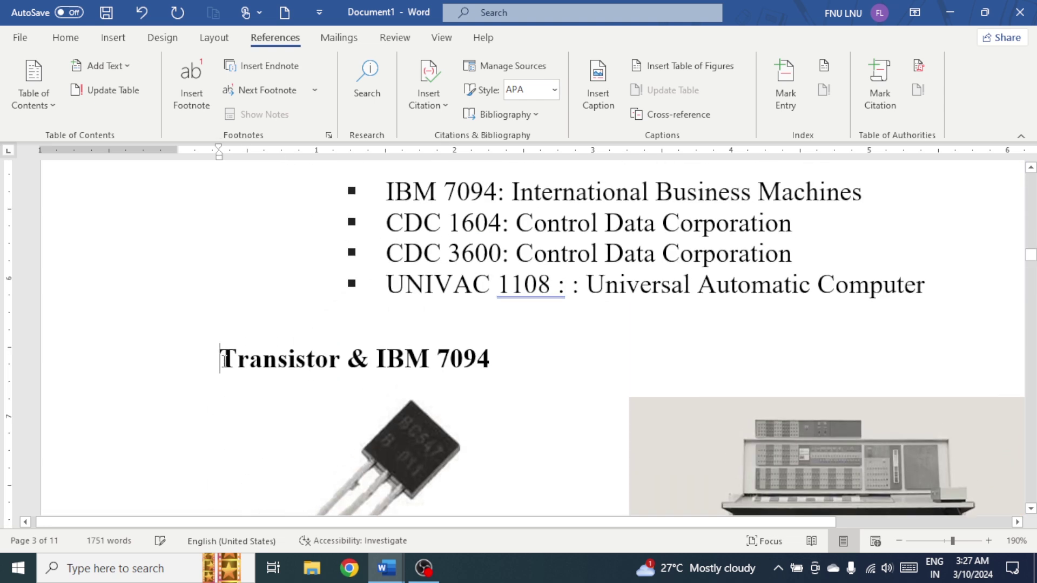